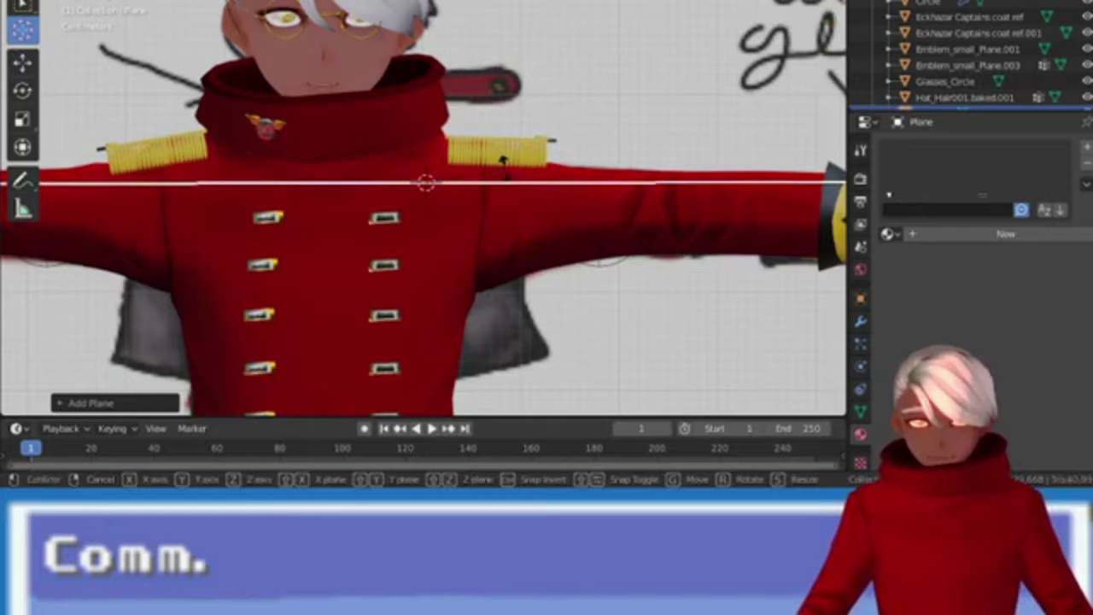
# Rotate the new plane 90 degrees about the X axis so it stands upright facing the coat
pyautogui.write('r90')
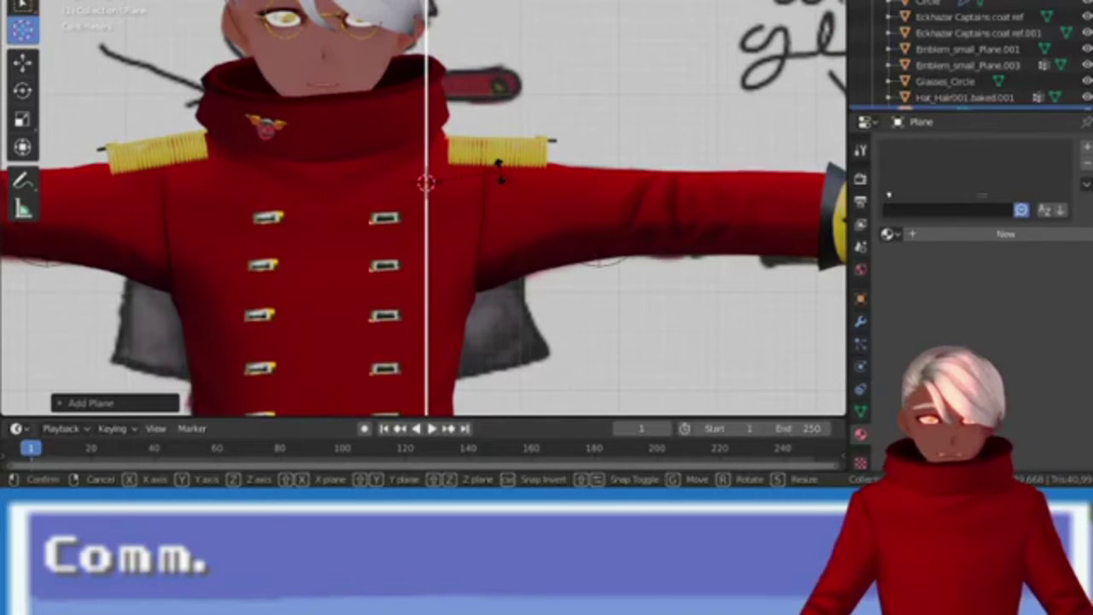
pyautogui.press('Escape')
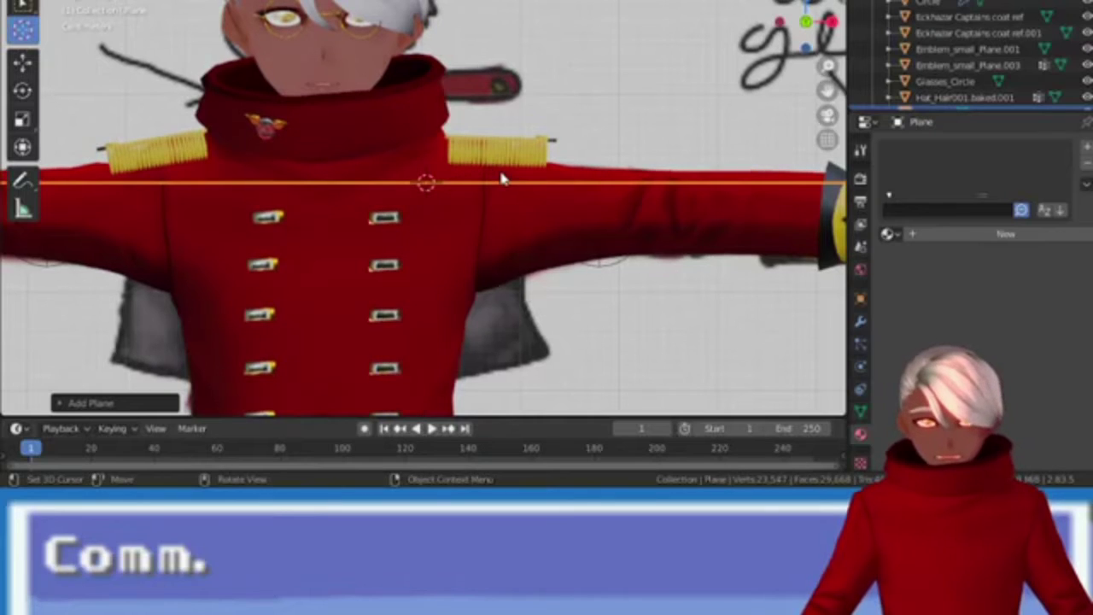
pyautogui.press('r')
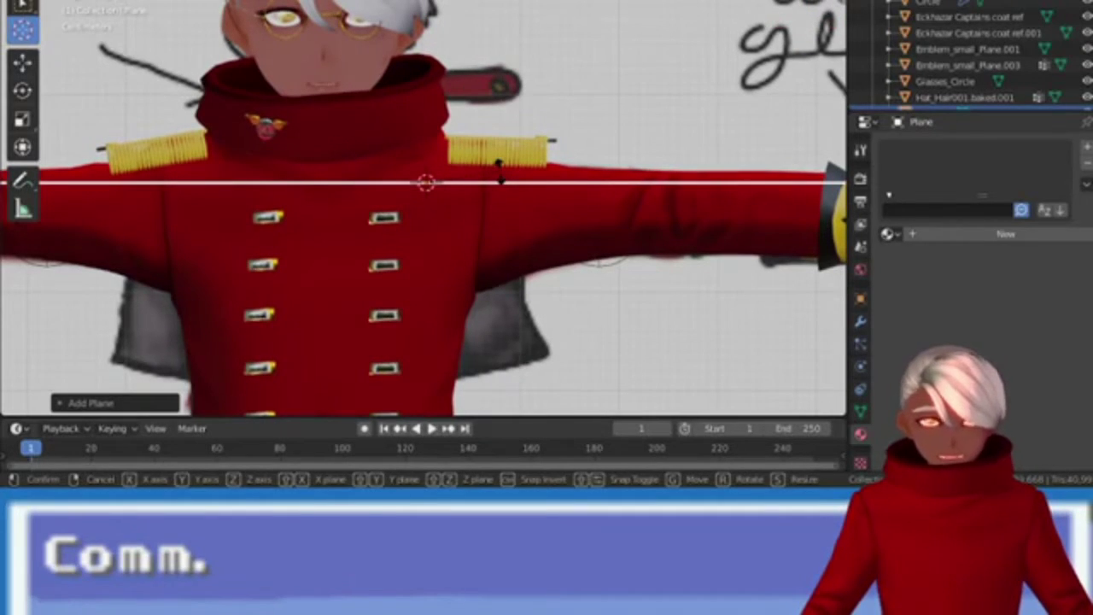
pyautogui.press('x')
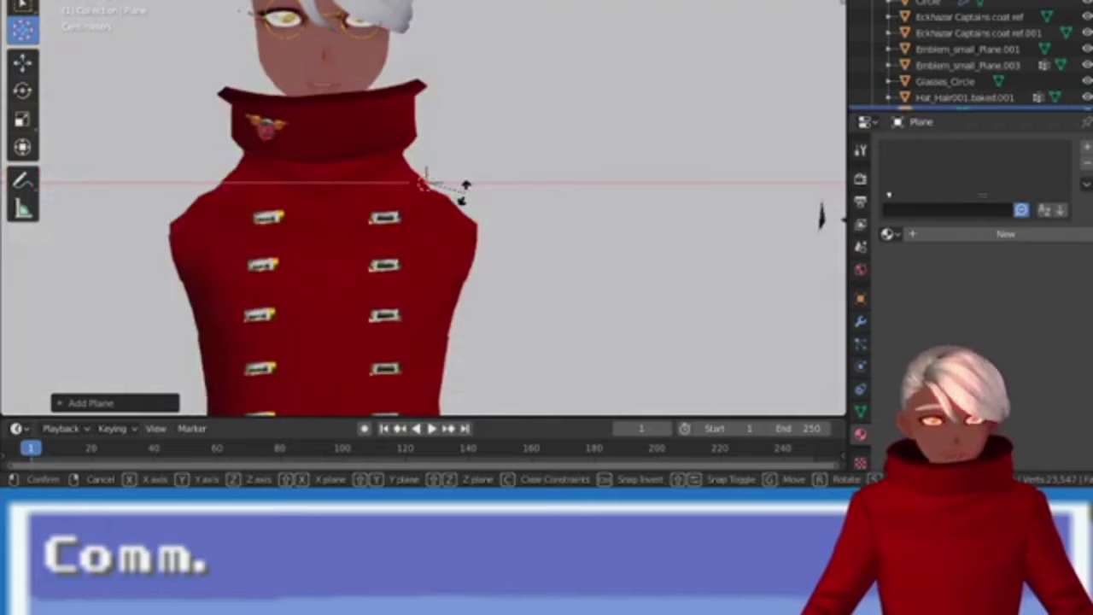
pyautogui.click(464, 198)
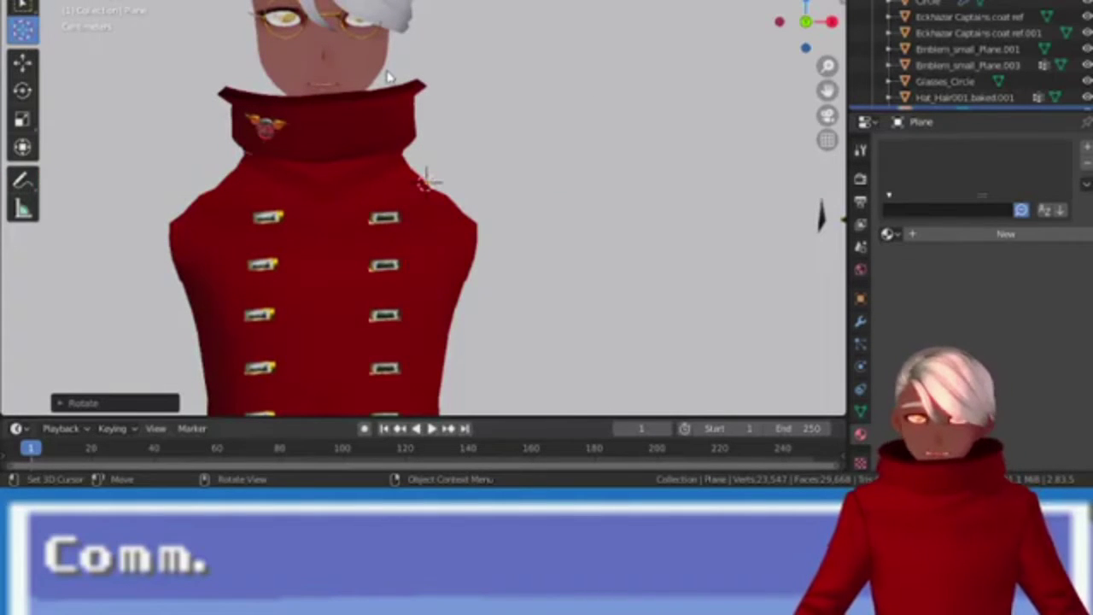
# Adjust the plane's rotation once more and scale it down to a small patch
pyautogui.press('r')
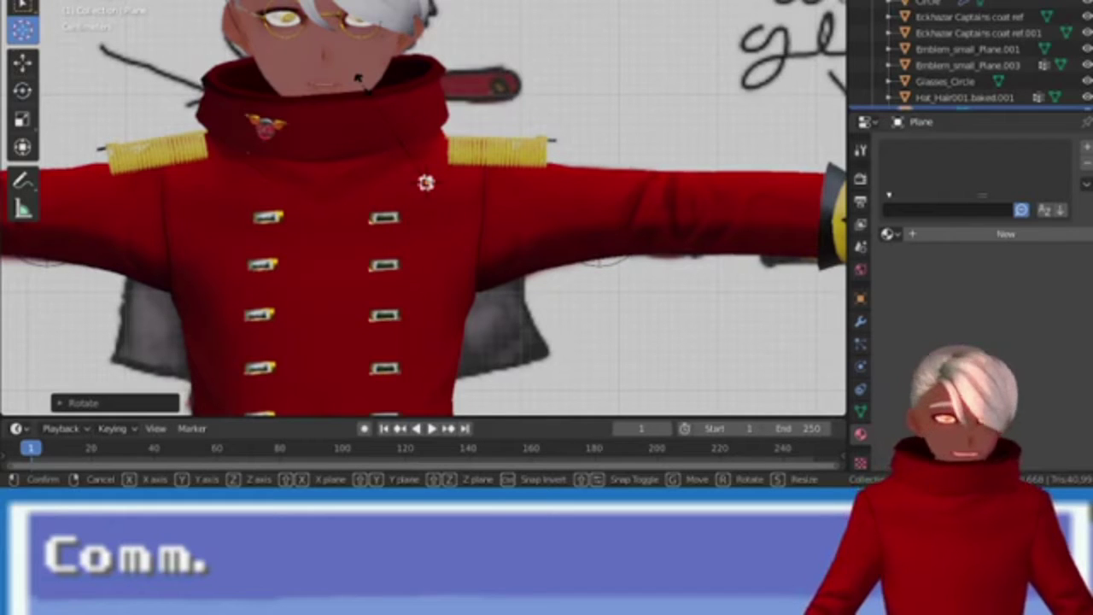
pyautogui.click(359, 77)
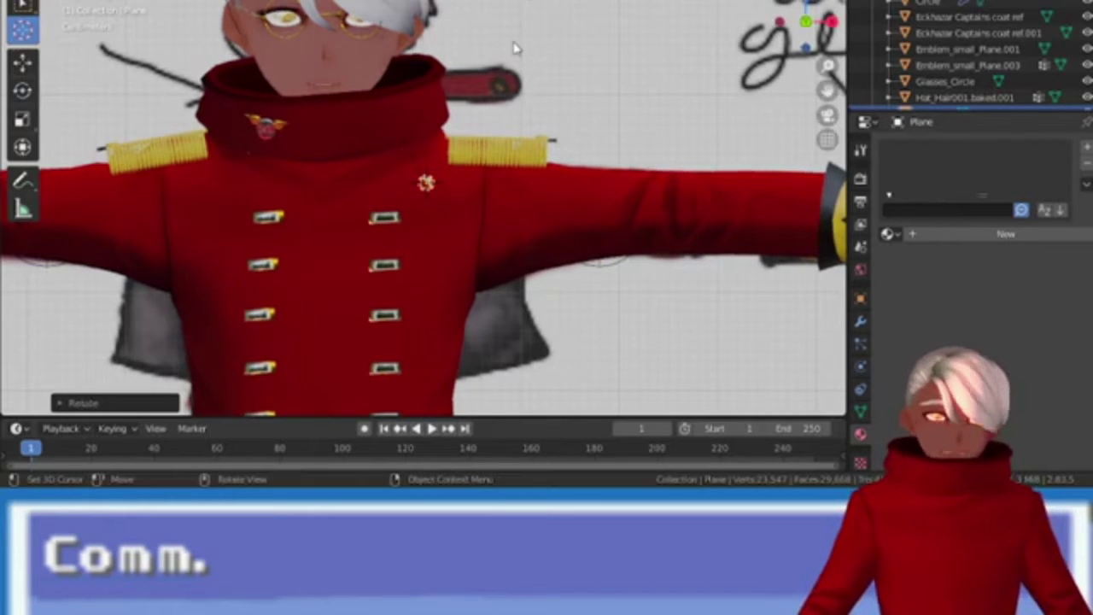
pyautogui.press('s')
pyautogui.click(515, 48)
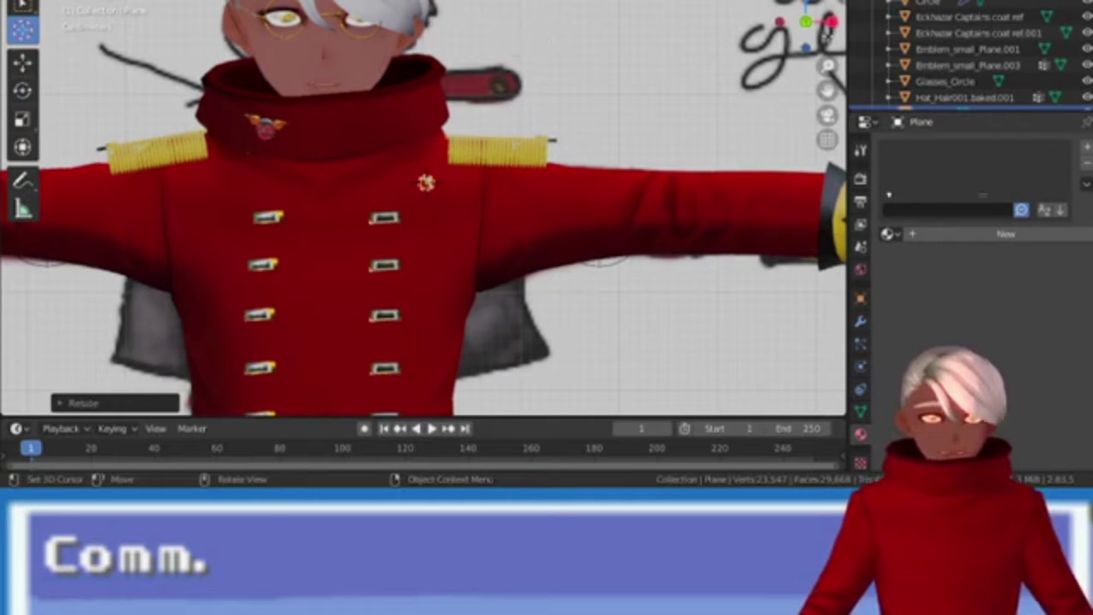
# In side view, drag the plane along the X arrow until it meets the coat's chest surface
pyautogui.click(832, 22)
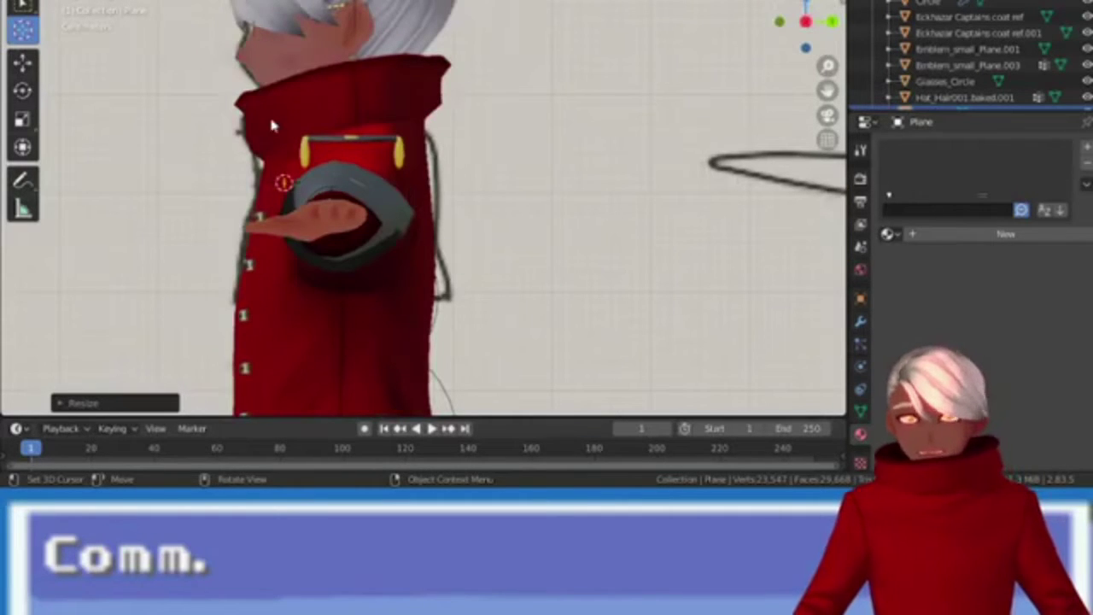
pyautogui.click(24, 65)
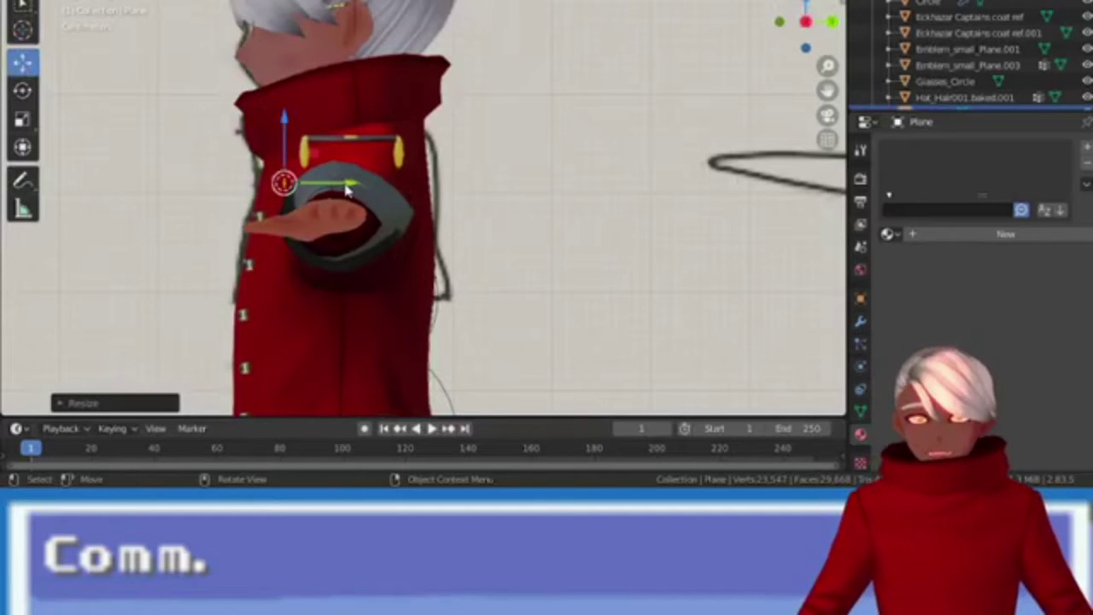
pyautogui.moveTo(346, 187)
pyautogui.mouseDown()
pyautogui.moveTo(287, 182)
pyautogui.moveTo(339, 201)
pyautogui.mouseUp()
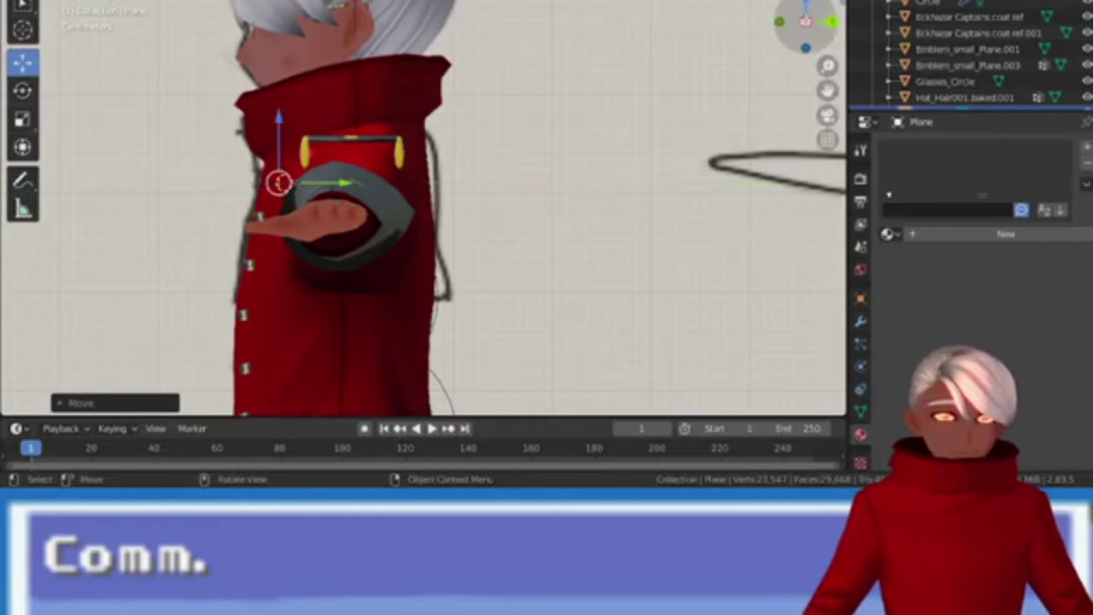
pyautogui.click(805, 21)
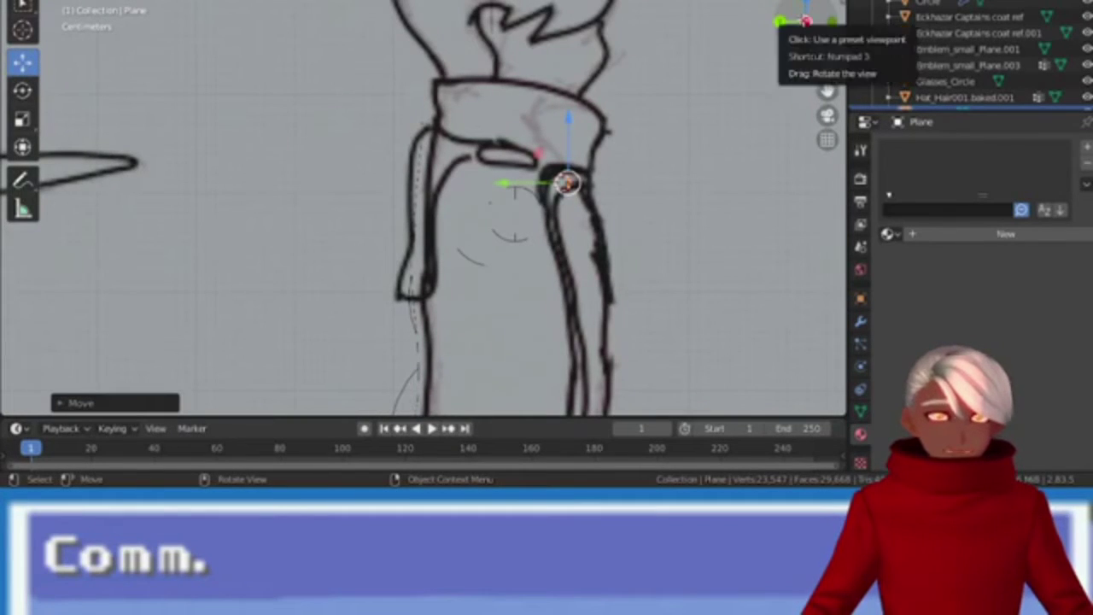
pyautogui.click(805, 20)
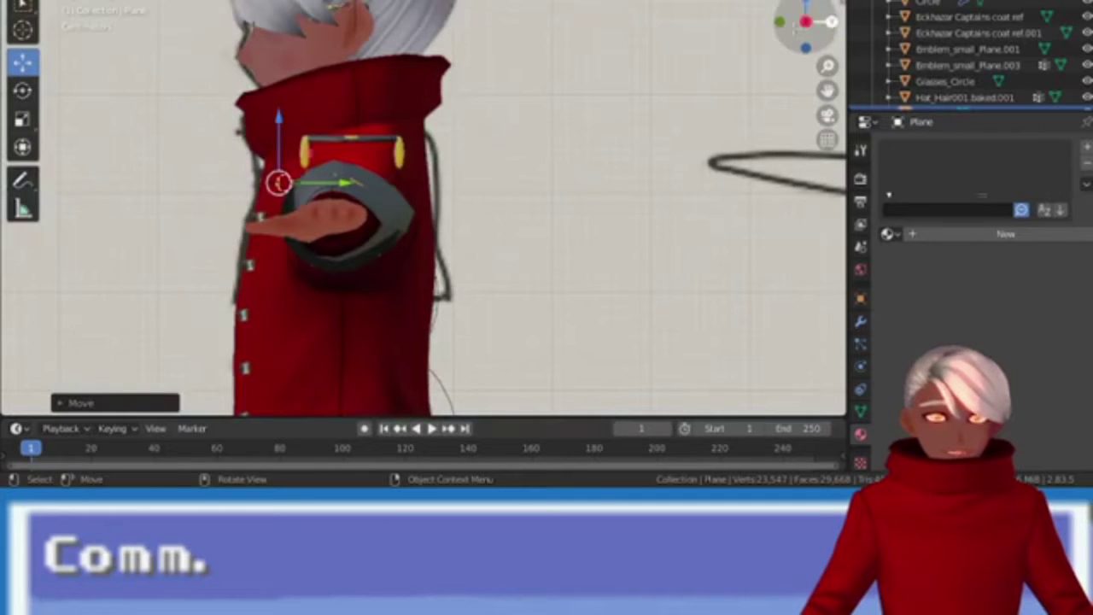
# Return to front view, zoom in on the chest, and enter Edit Mode on the plane
pyautogui.click(780, 22)
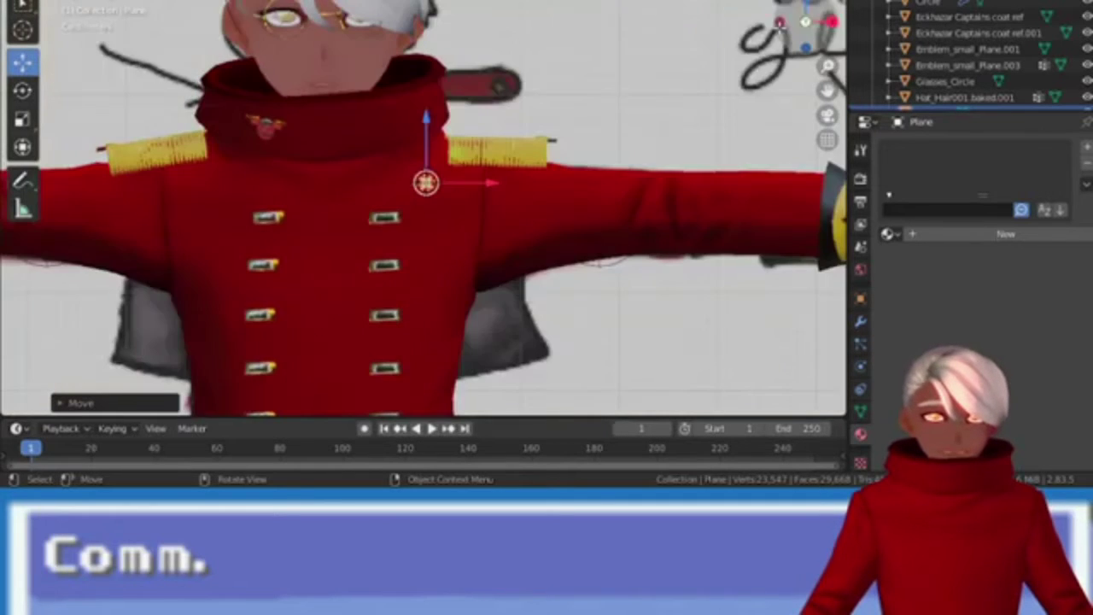
pyautogui.scroll(4, 467, 196)
pyautogui.scroll(1, 466, 196)
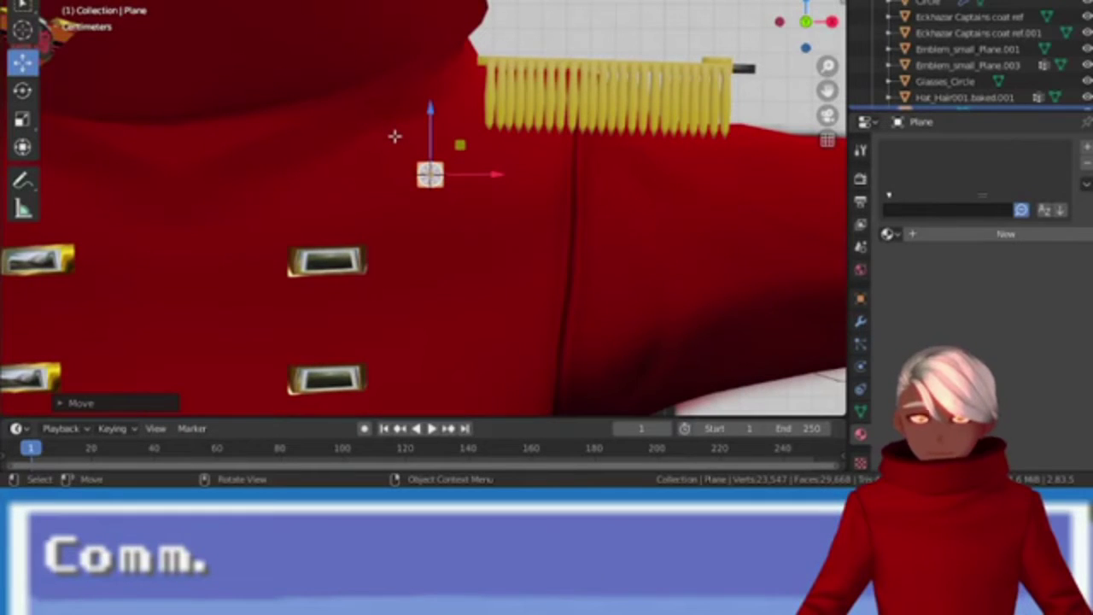
pyautogui.press('Tab')
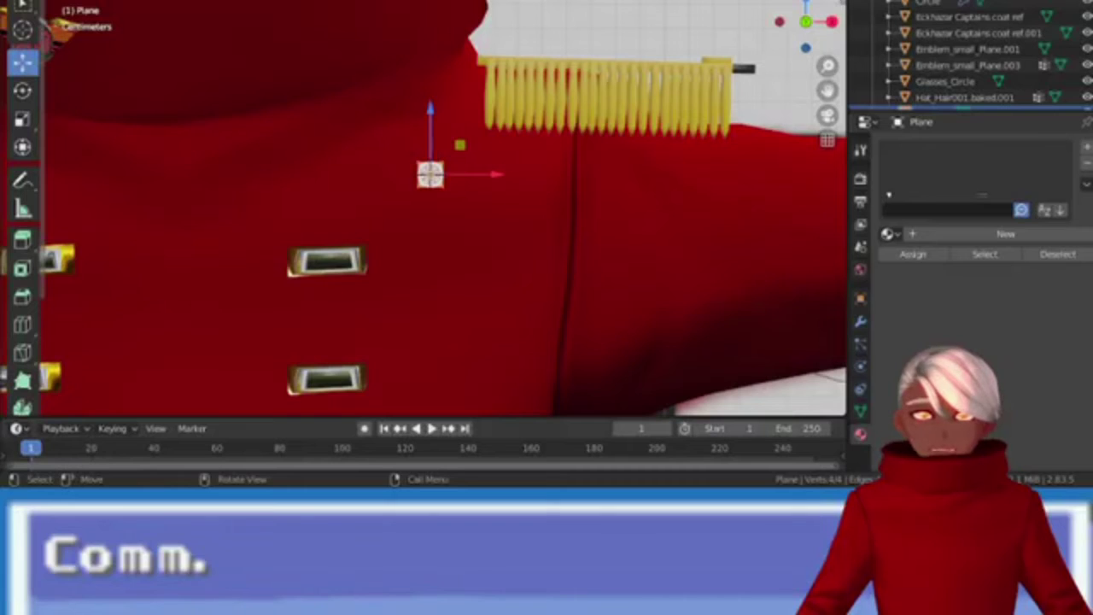
# Box-deselect the plane's vertices, reselect its geometry, and go back to the Select Box tool
pyautogui.press('b')
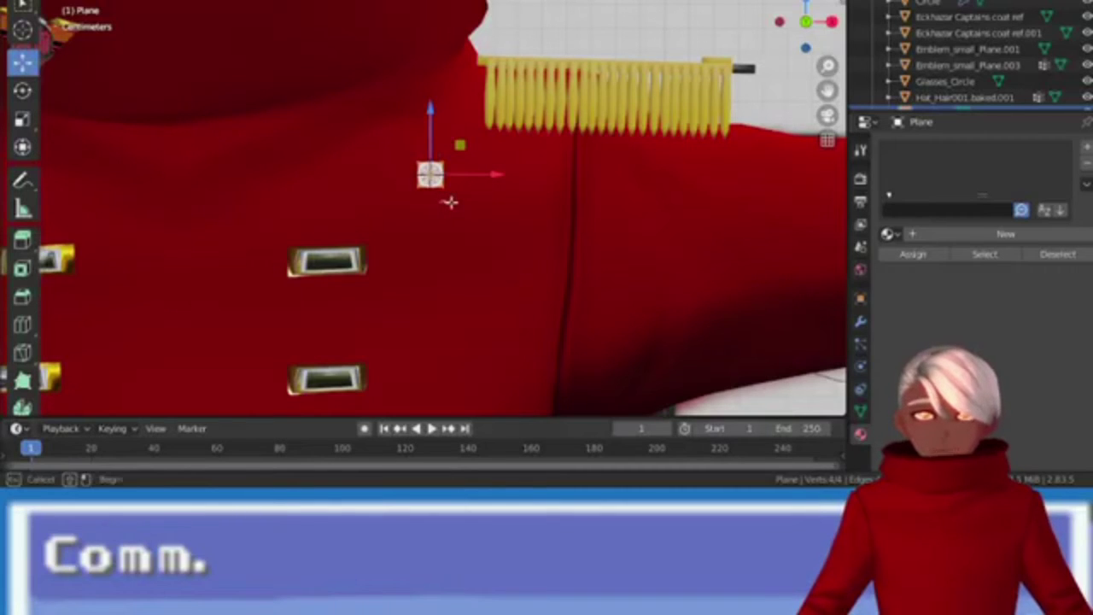
pyautogui.moveTo(444, 200); pyautogui.dragTo(243, 135, button='middle')
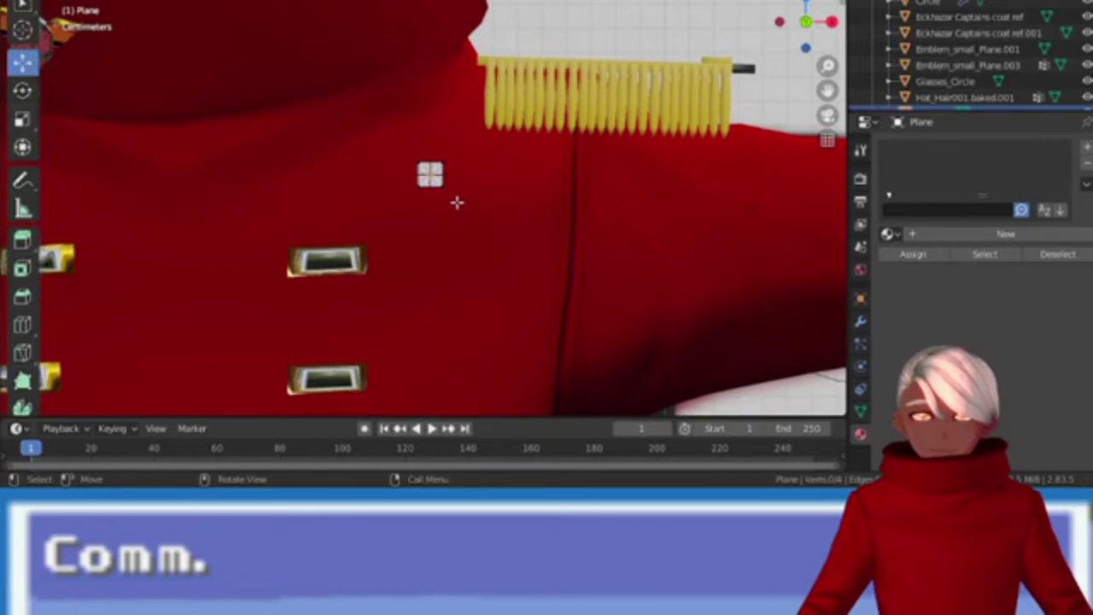
pyautogui.click(431, 175)
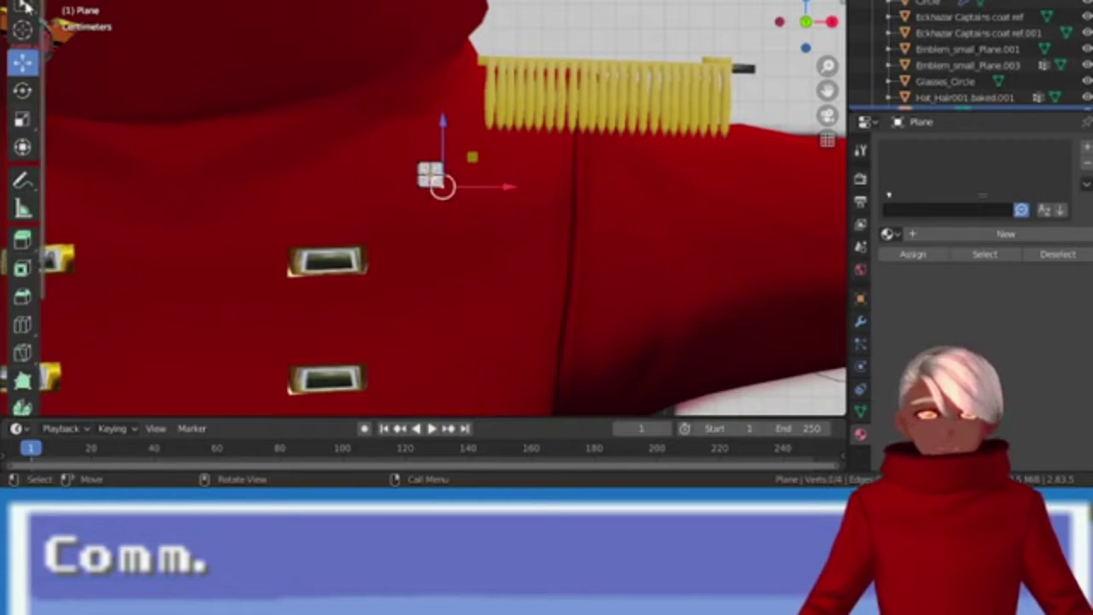
pyautogui.click(23, 6)
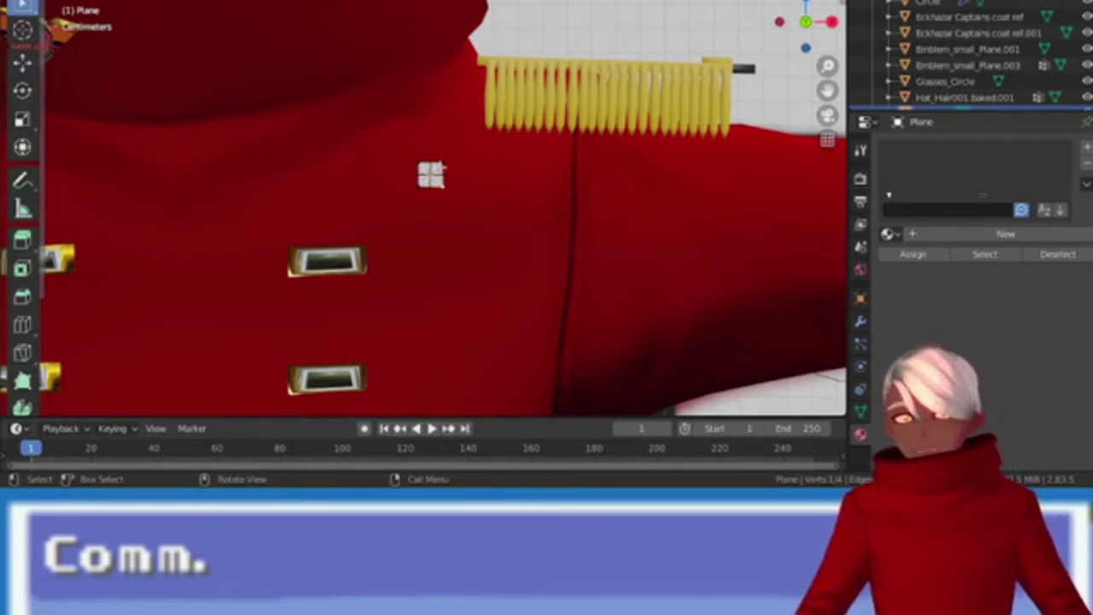
# Select the plane's right edge and stretch it sideways along the X axis
pyautogui.press('b')
pyautogui.moveTo(437, 189); pyautogui.dragTo(457, 201)
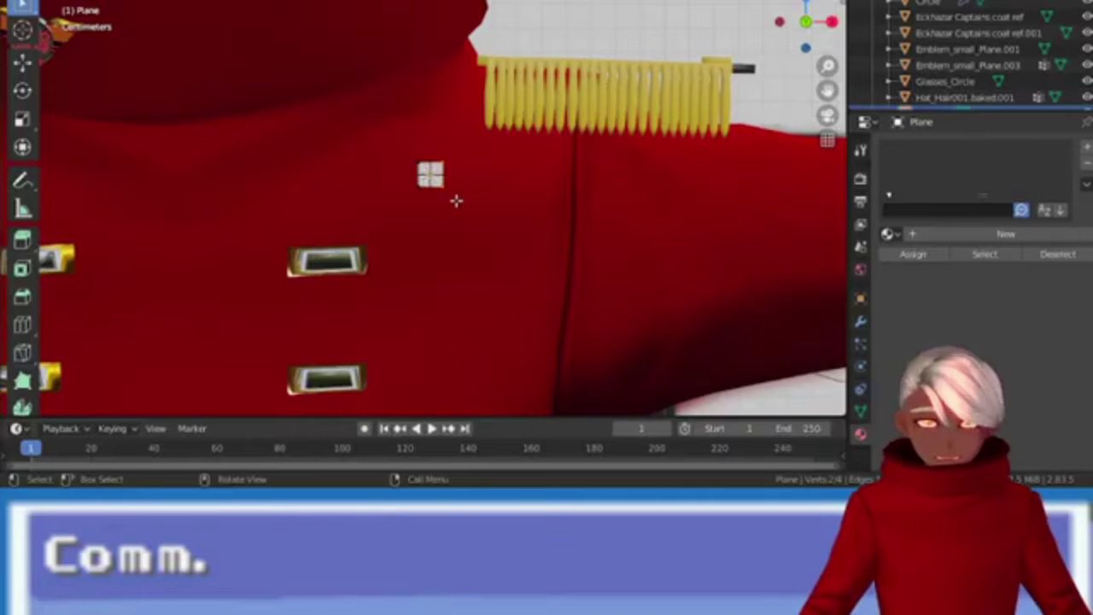
pyautogui.press('g')
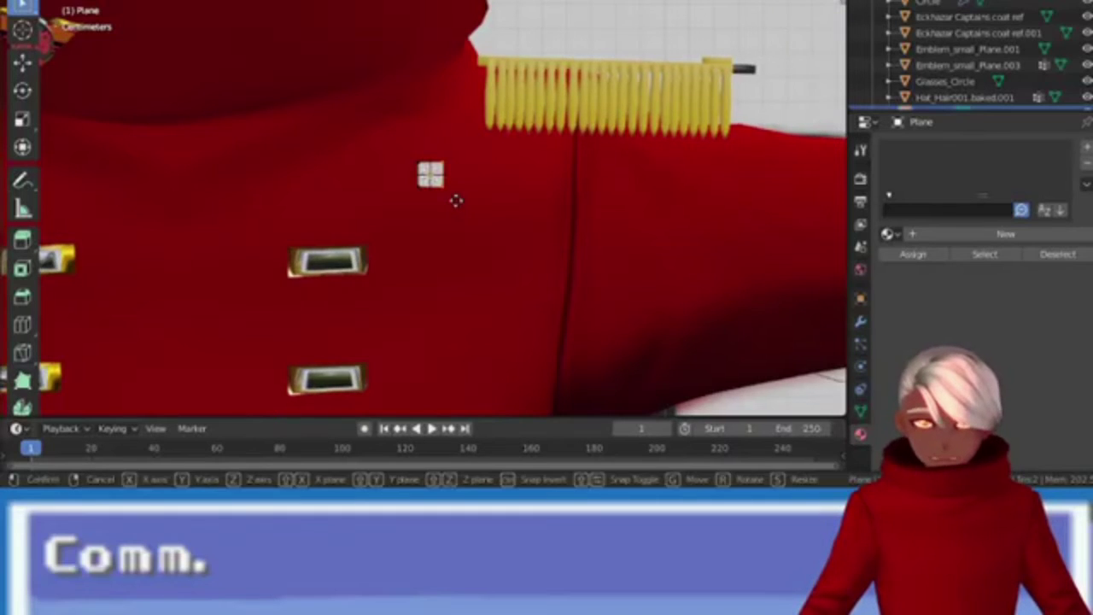
pyautogui.press('x')
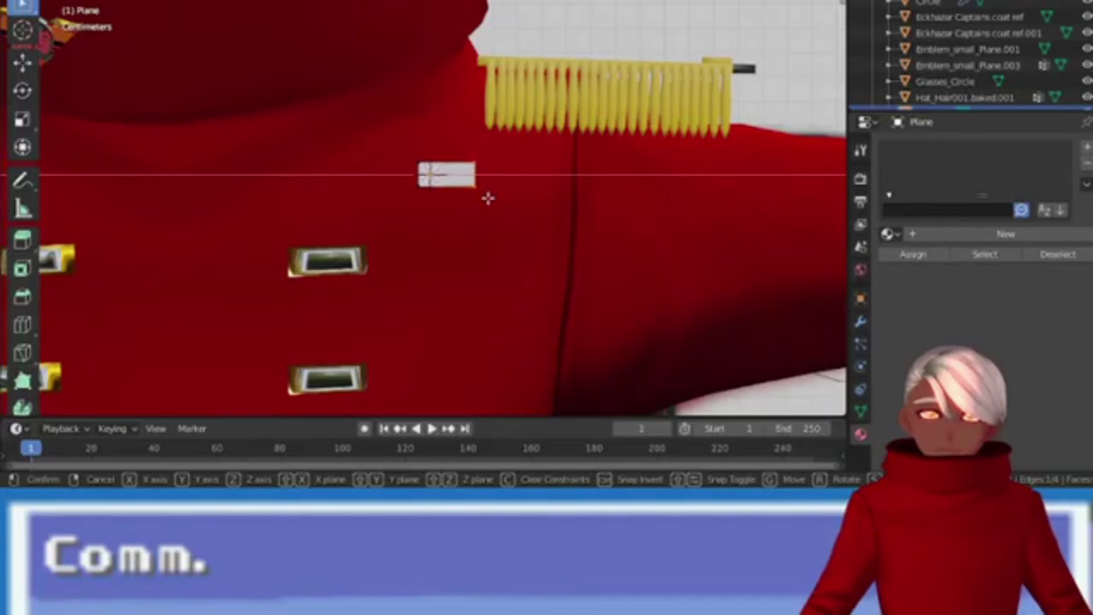
pyautogui.click(487, 198)
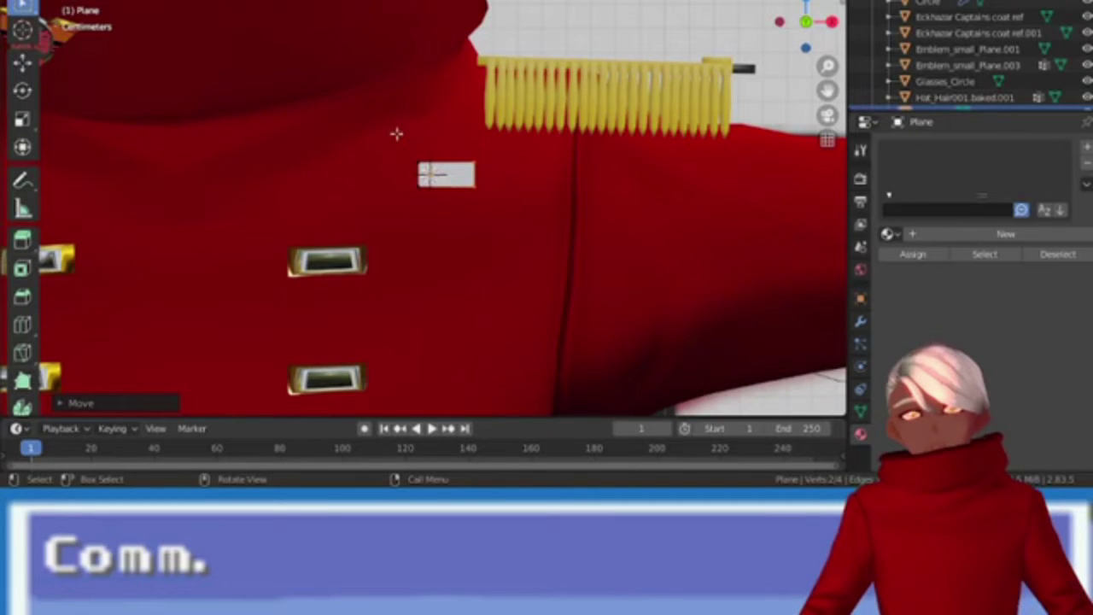
# Select the whole plane and slide it along X to its spot below the shoulder fringe
pyautogui.moveTo(396, 133); pyautogui.dragTo(487, 208)
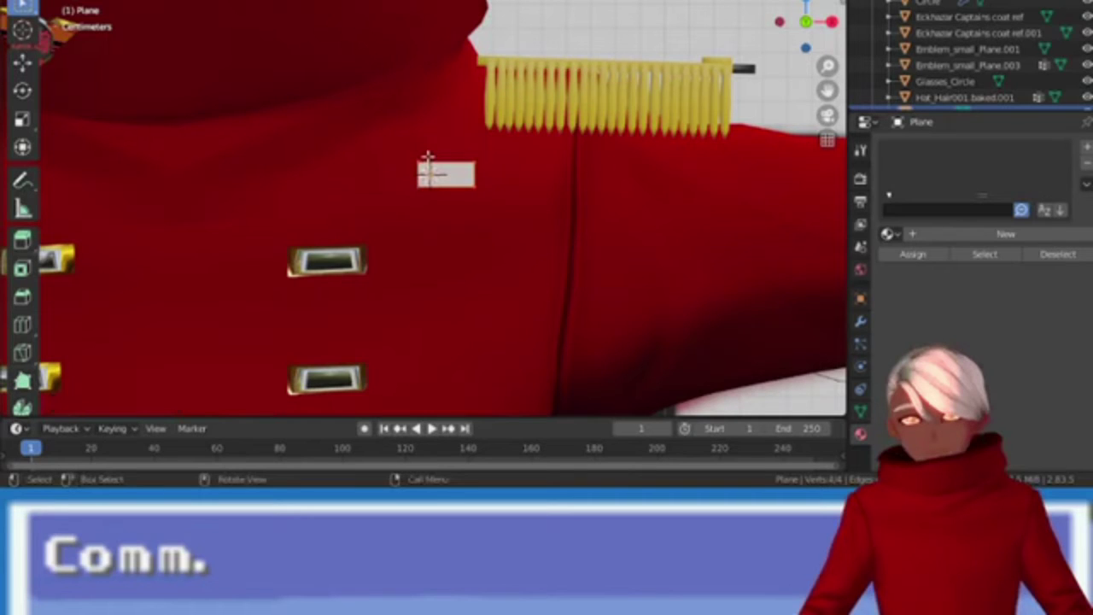
pyautogui.click(23, 64)
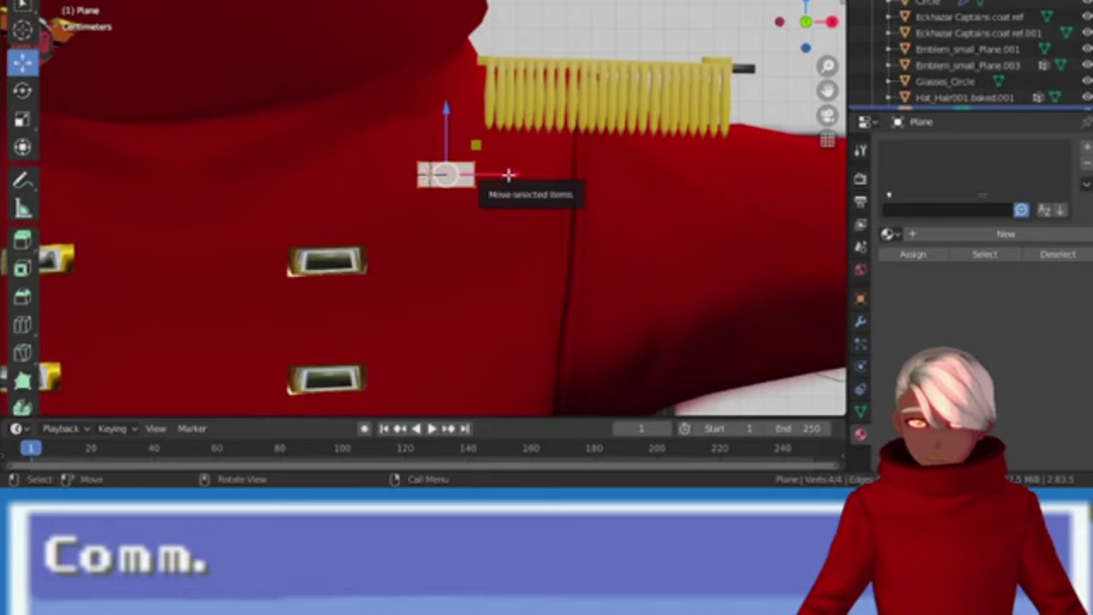
pyautogui.moveTo(513, 175); pyautogui.dragTo(514, 175)
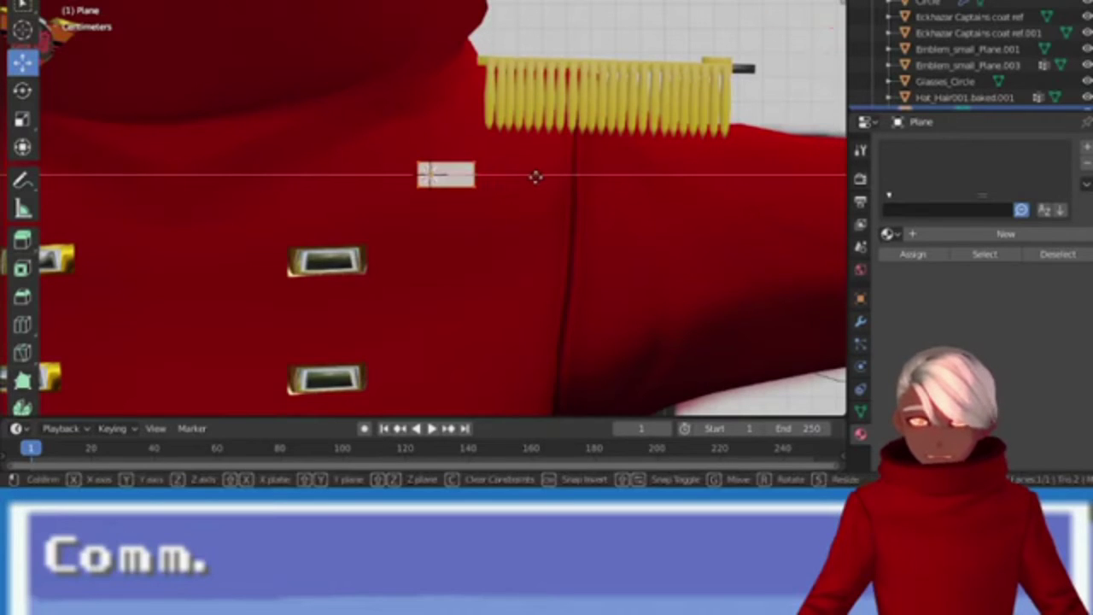
pyautogui.moveTo(536, 177); pyautogui.dragTo(243, 194)
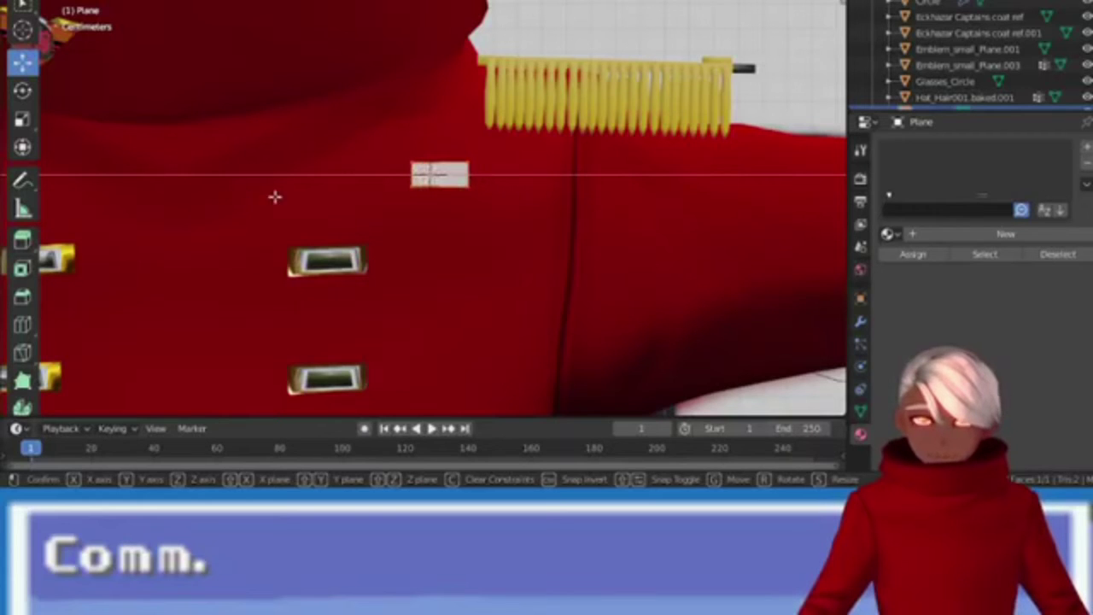
pyautogui.click(242, 194)
# Assign the existing Coat yellow.001 material to the chest plane, then pick one corner vertex
pyautogui.scroll(-5, 347, 214)
pyautogui.scroll(1, 400, 215)
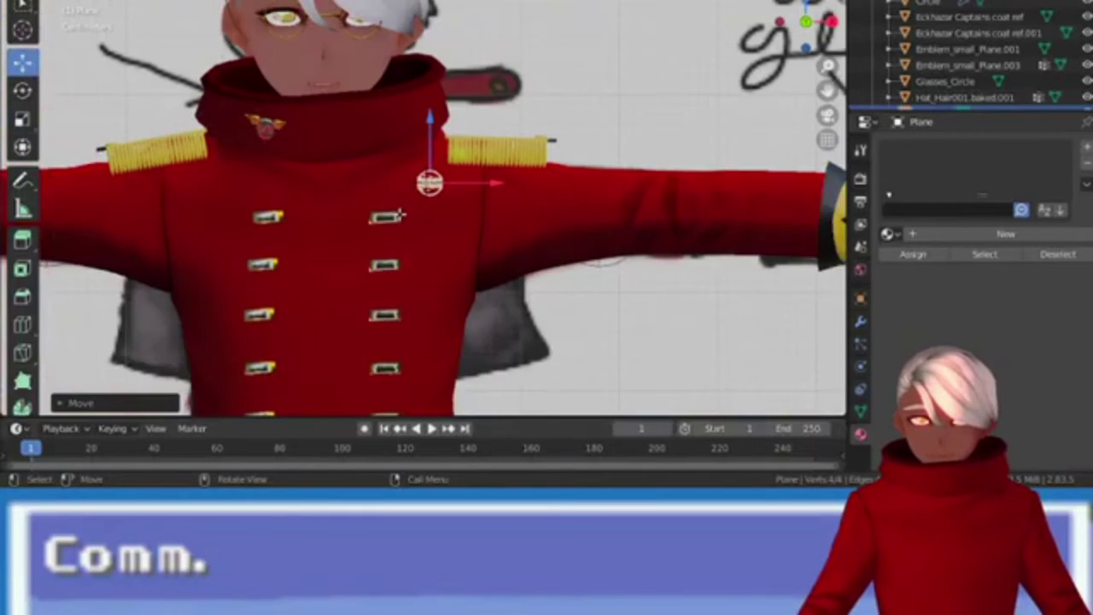
pyautogui.scroll(1, 400, 215)
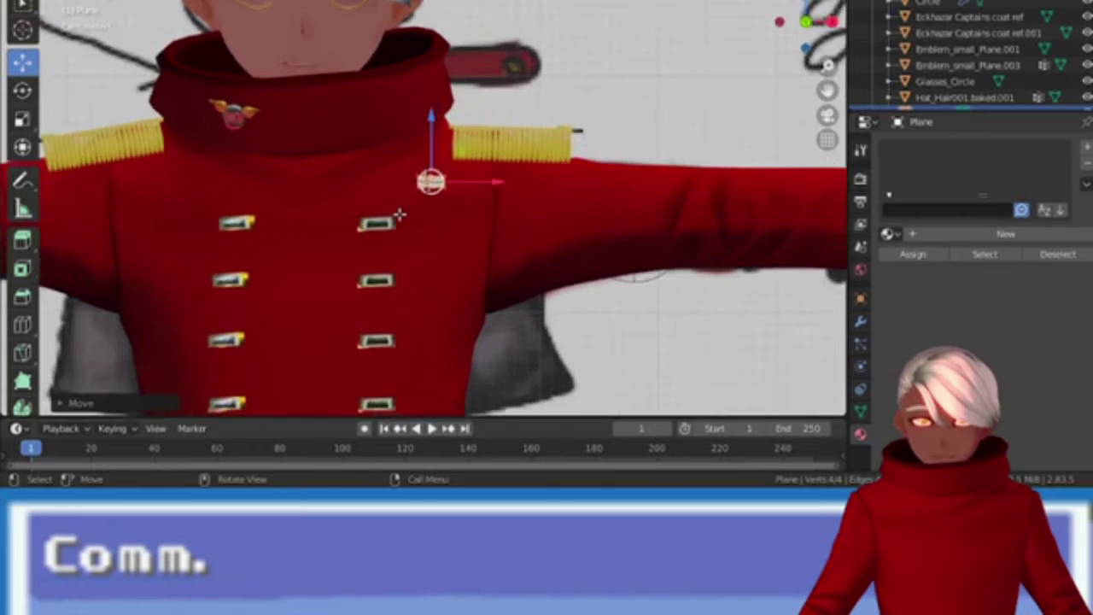
pyautogui.scroll(2, 401, 215)
pyautogui.scroll(2, 401, 215)
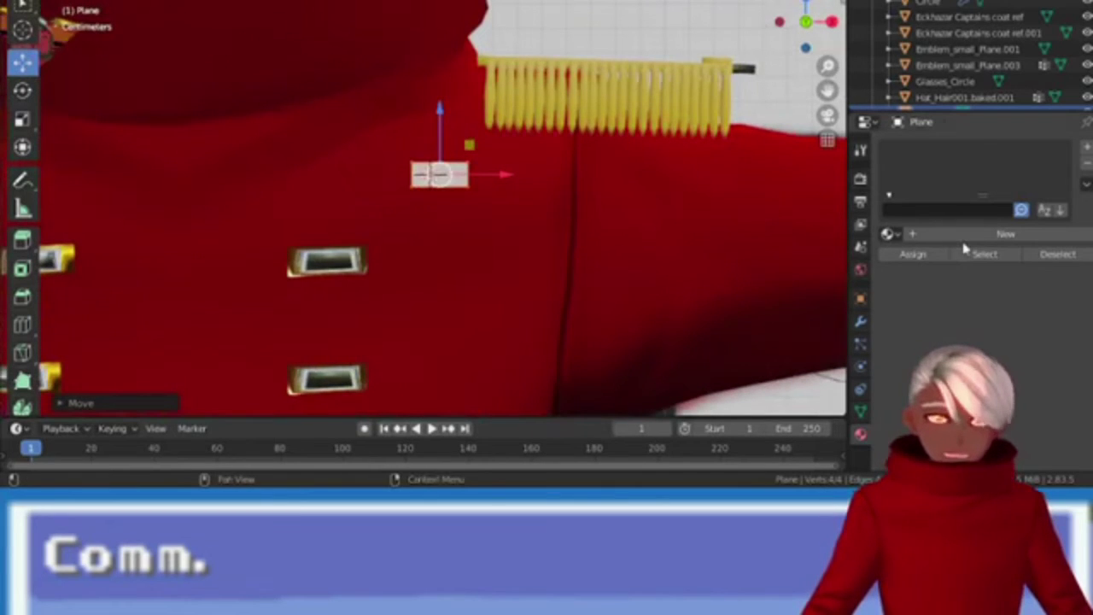
pyautogui.click(889, 232)
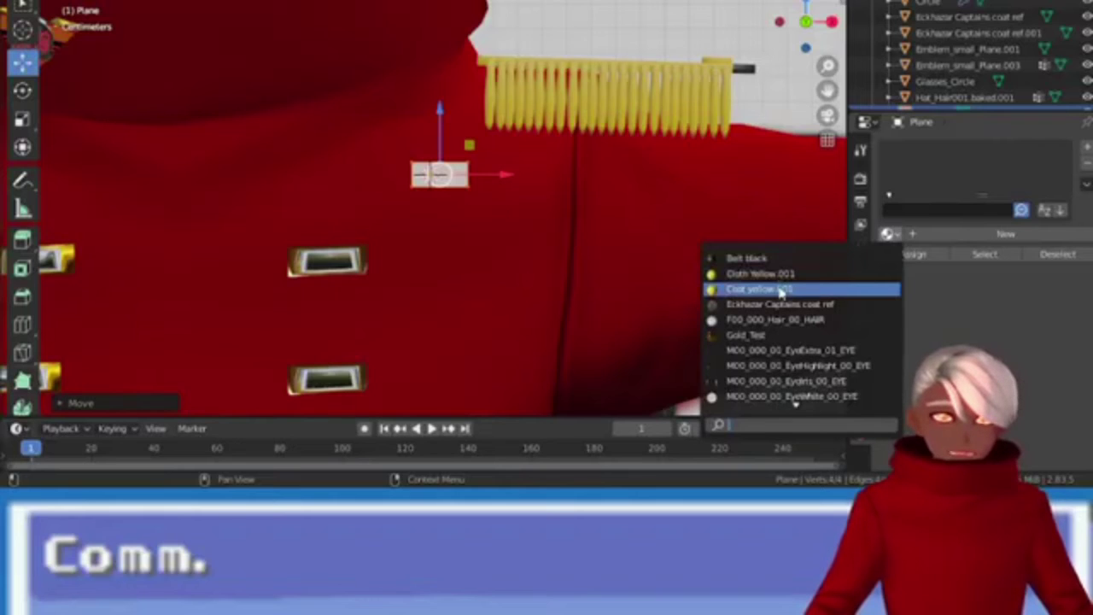
pyautogui.click(779, 291)
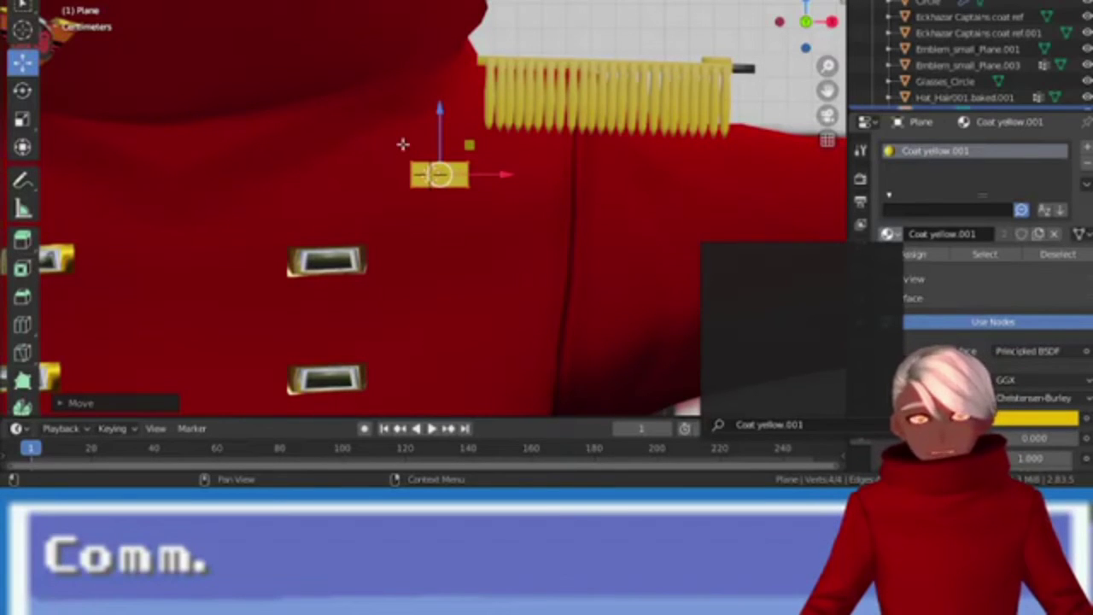
pyautogui.click(439, 174)
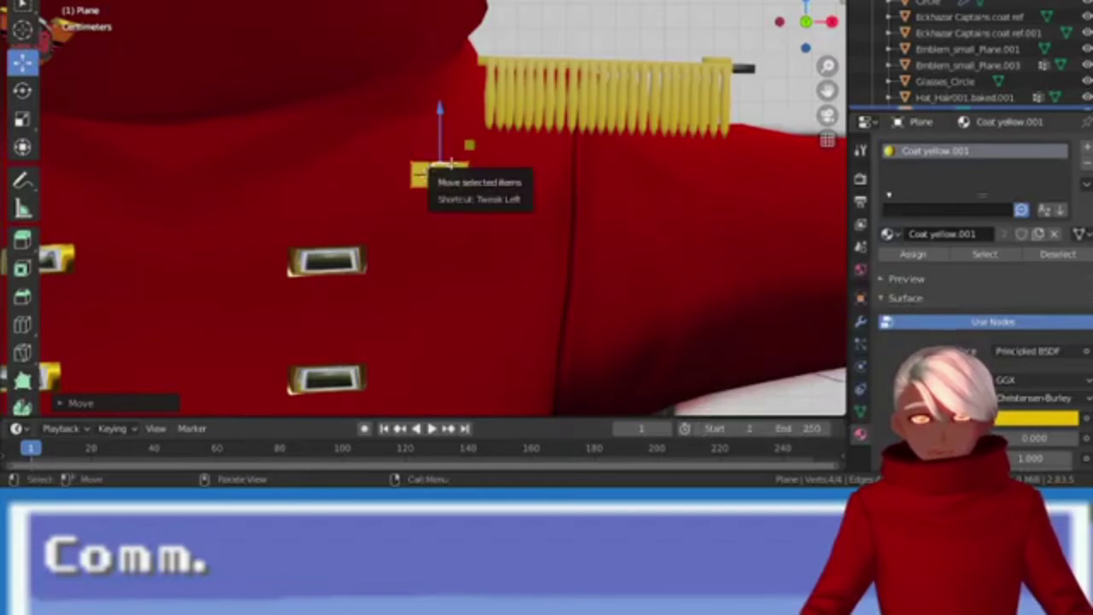
pyautogui.keyDown('shift'); pyautogui.rightClick(398, 182); pyautogui.keyUp('shift')
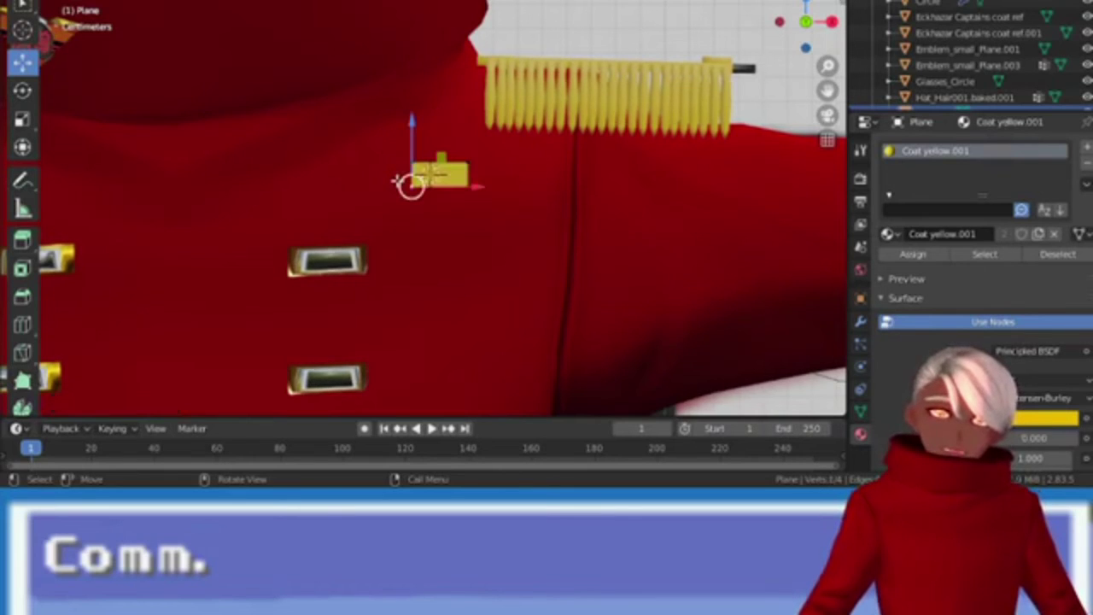
pyautogui.press('g')
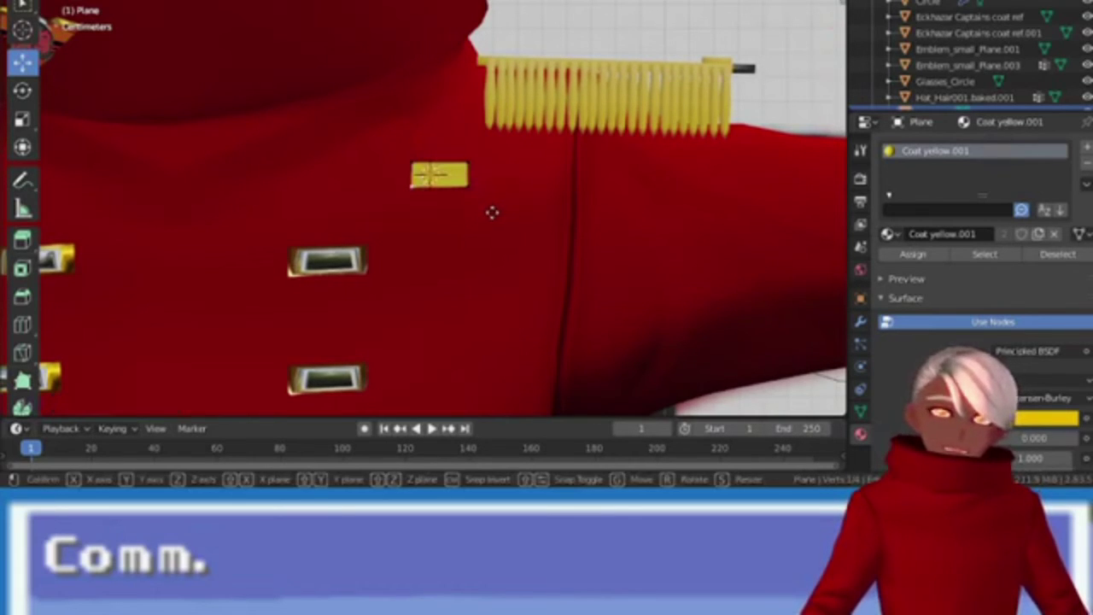
pyautogui.press('z')
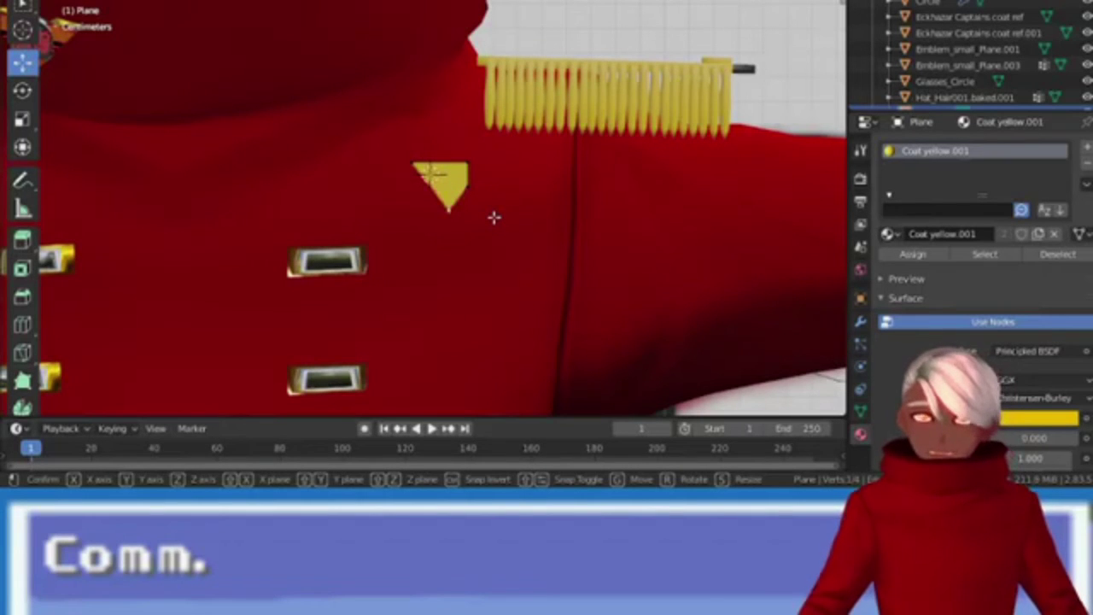
pyautogui.click(493, 217)
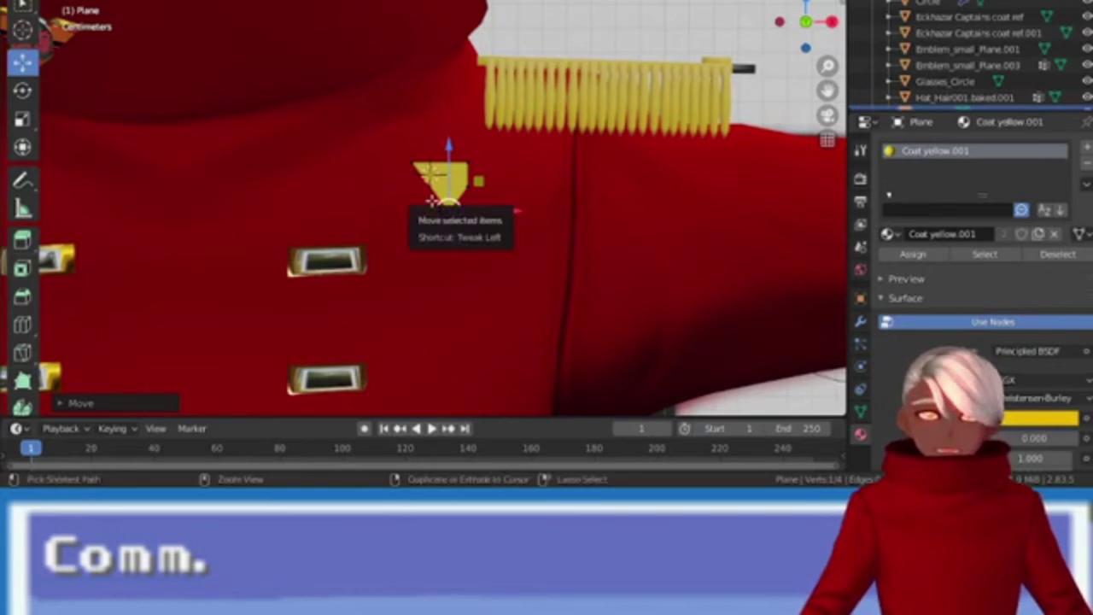
pyautogui.hotkey('ctrl', 'z')
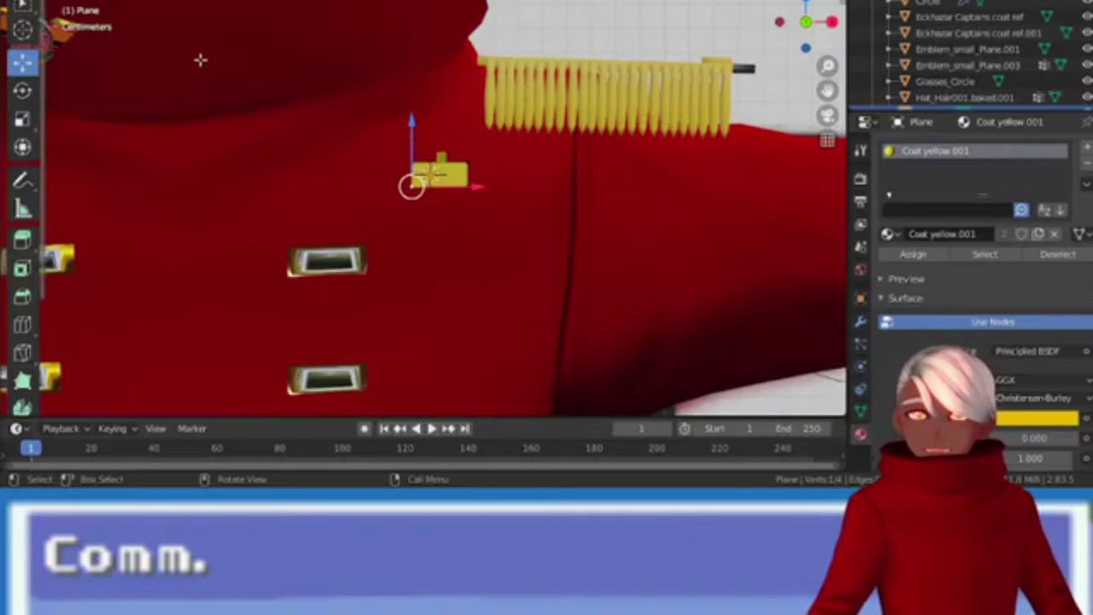
# Select the plane's bottom edge and extrude it downward, redoing until the strip reaches full length
pyautogui.click(403, 193)
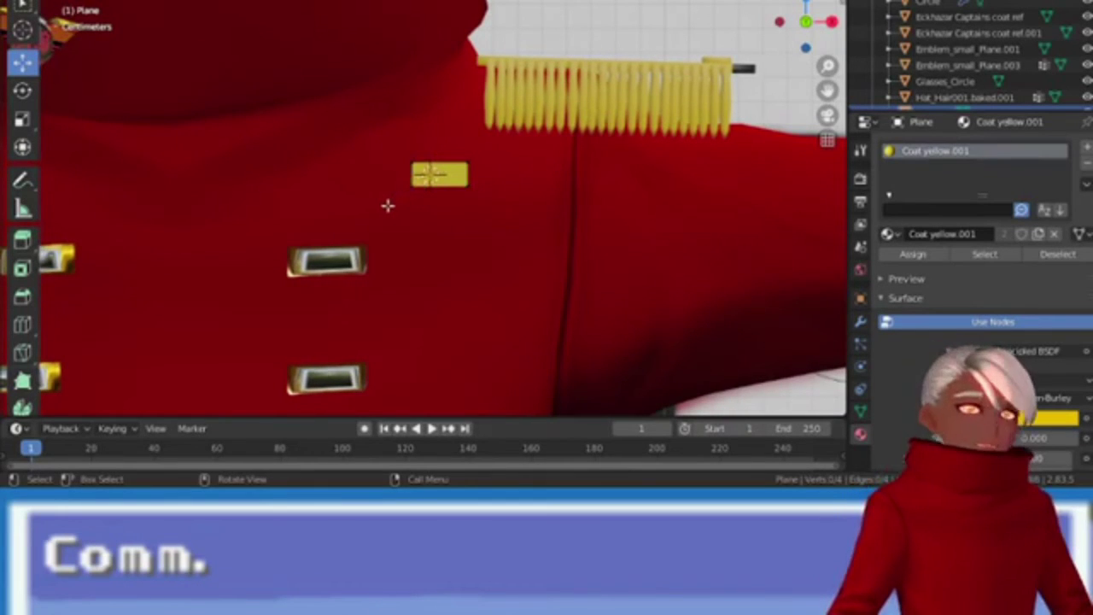
pyautogui.moveTo(402, 172); pyautogui.dragTo(478, 191)
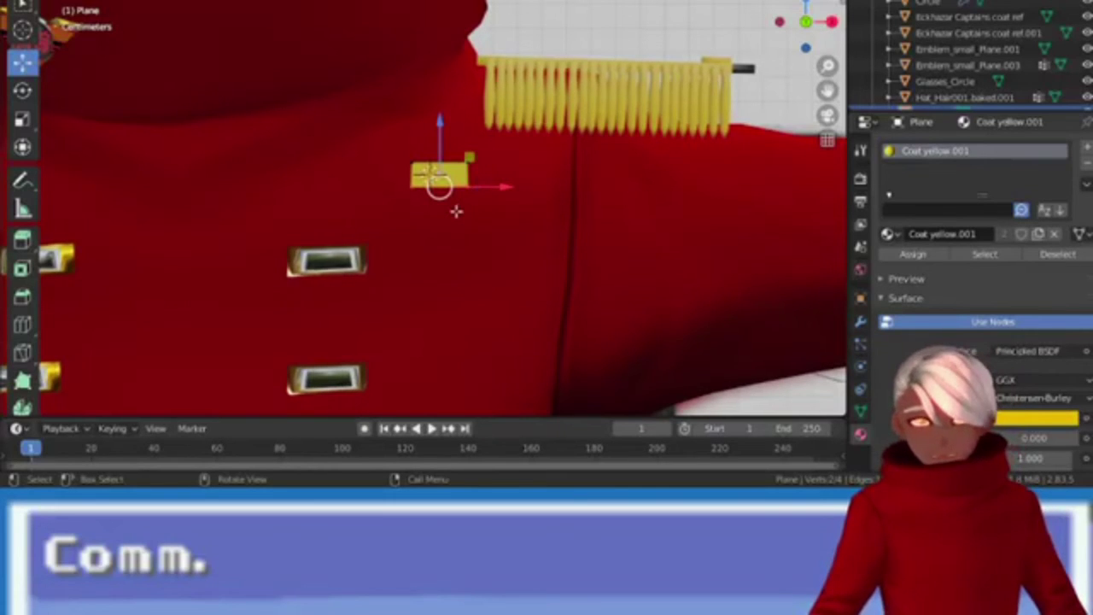
pyautogui.hotkey('ctrl', '`')
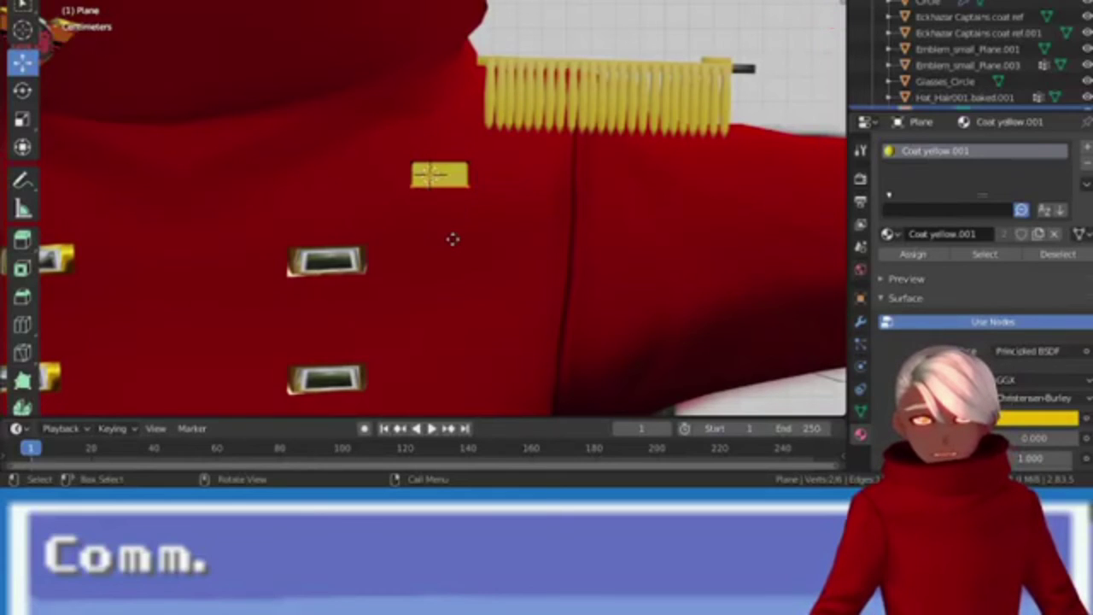
pyautogui.press('f')
pyautogui.press('f')
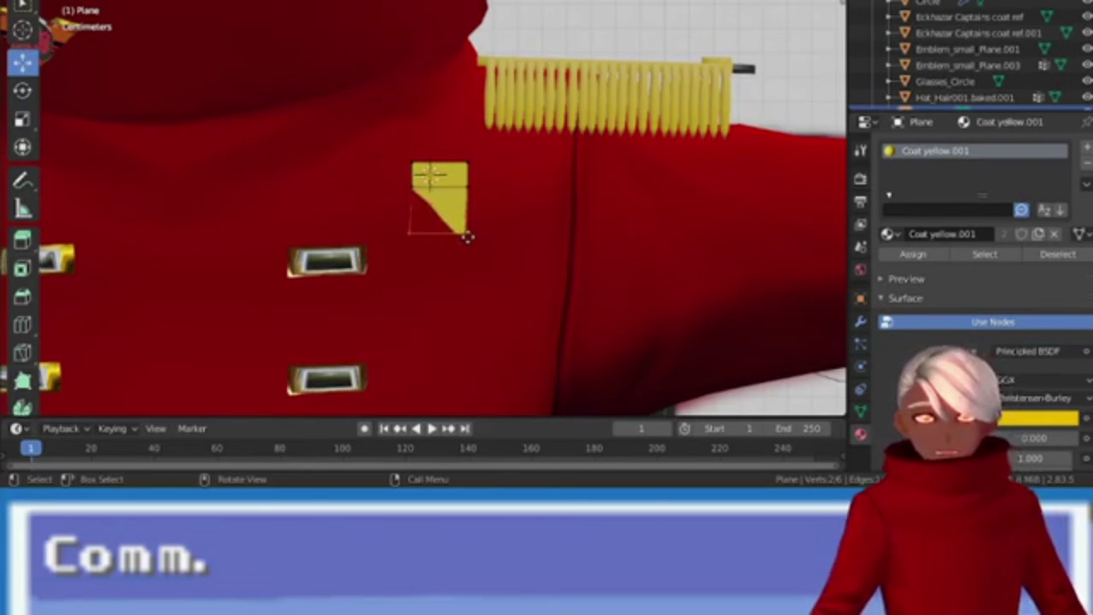
pyautogui.rightClick(467, 237)
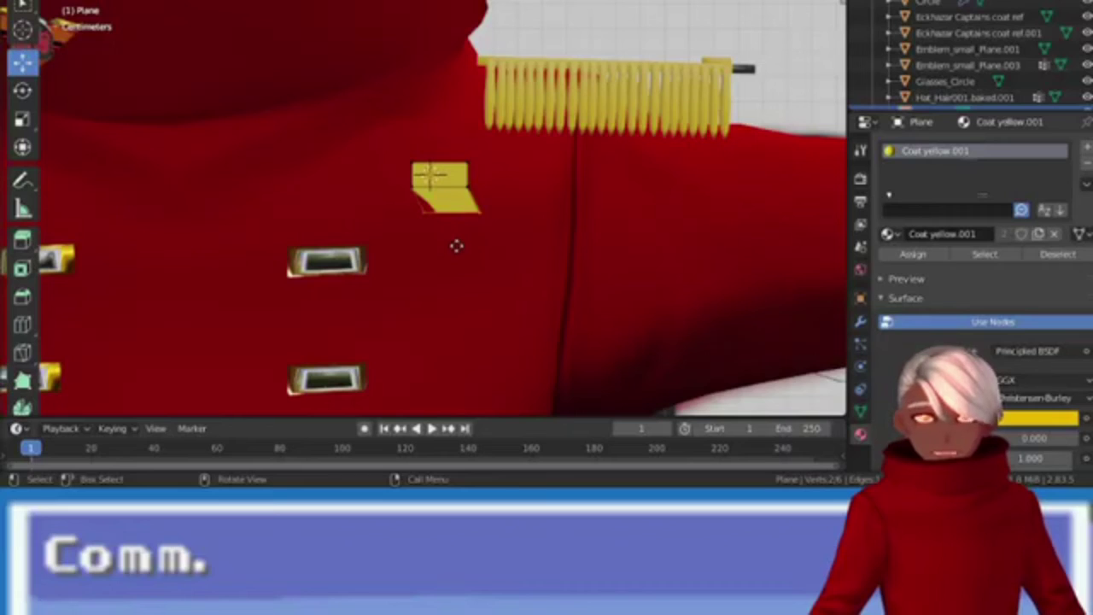
pyautogui.hotkey('ctrl', 'z')
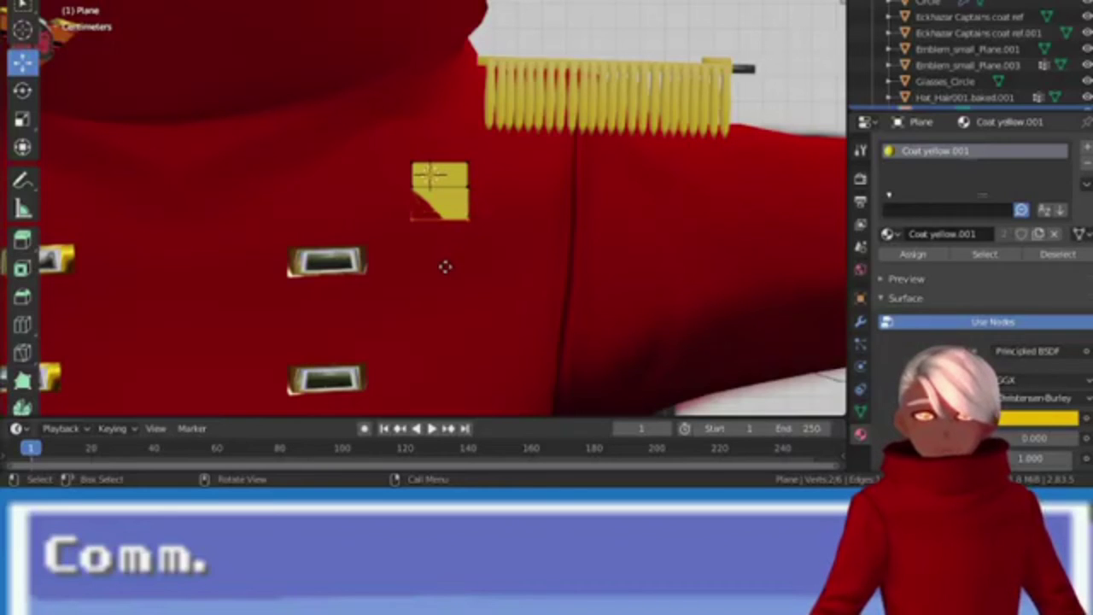
pyautogui.hotkey('ctrl', 'shift', 'z')
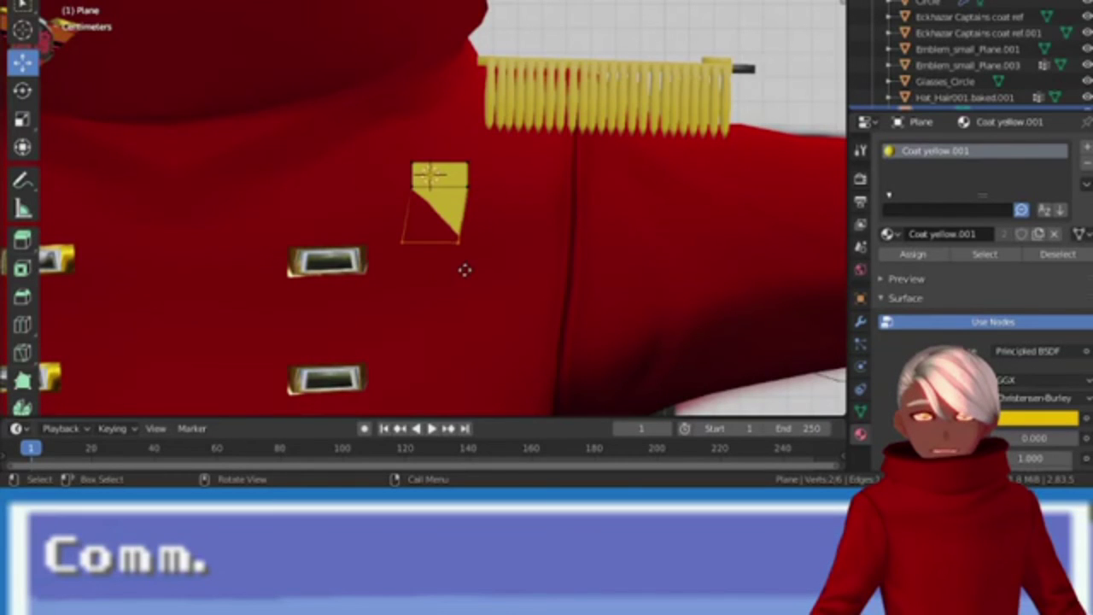
pyautogui.hotkey('ctrl', 'shift', 'z')
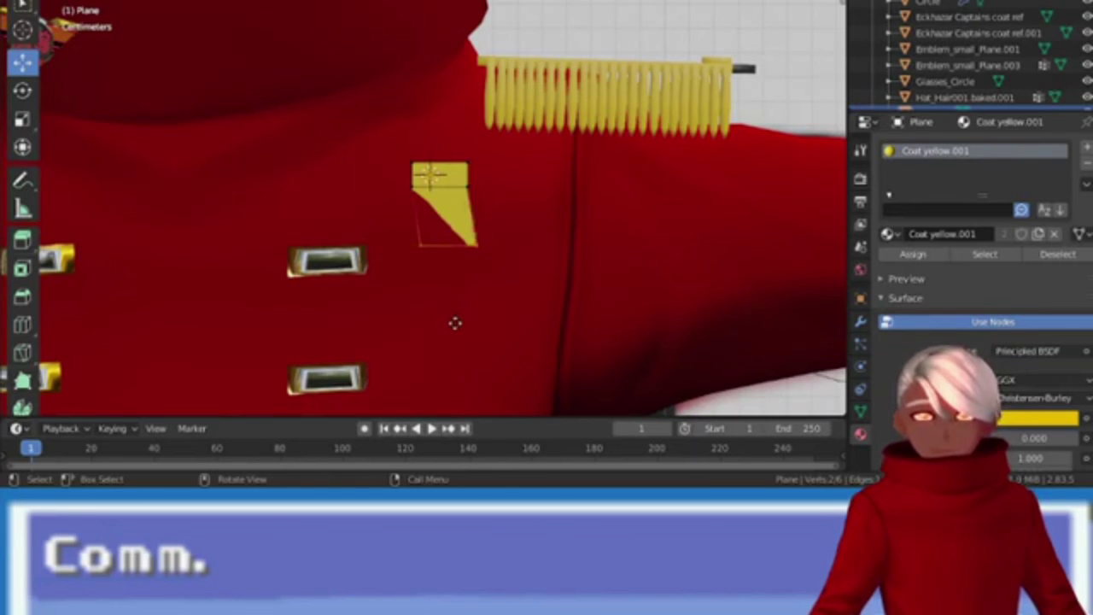
pyautogui.hotkey('ctrl', 'shift', 'z')
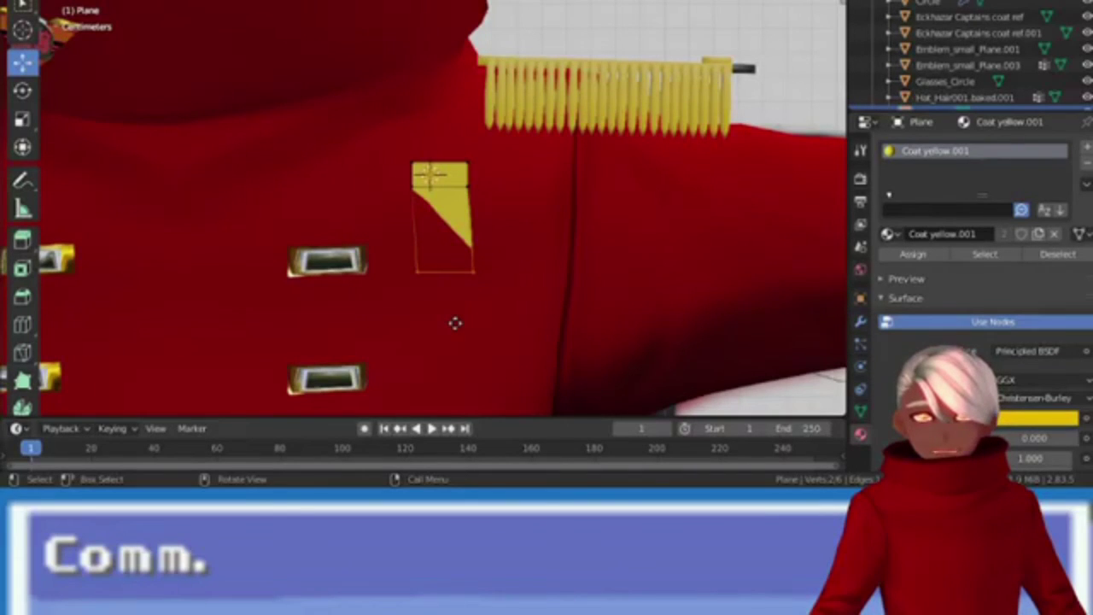
pyautogui.hotkey('ctrl', 'shift', 'z')
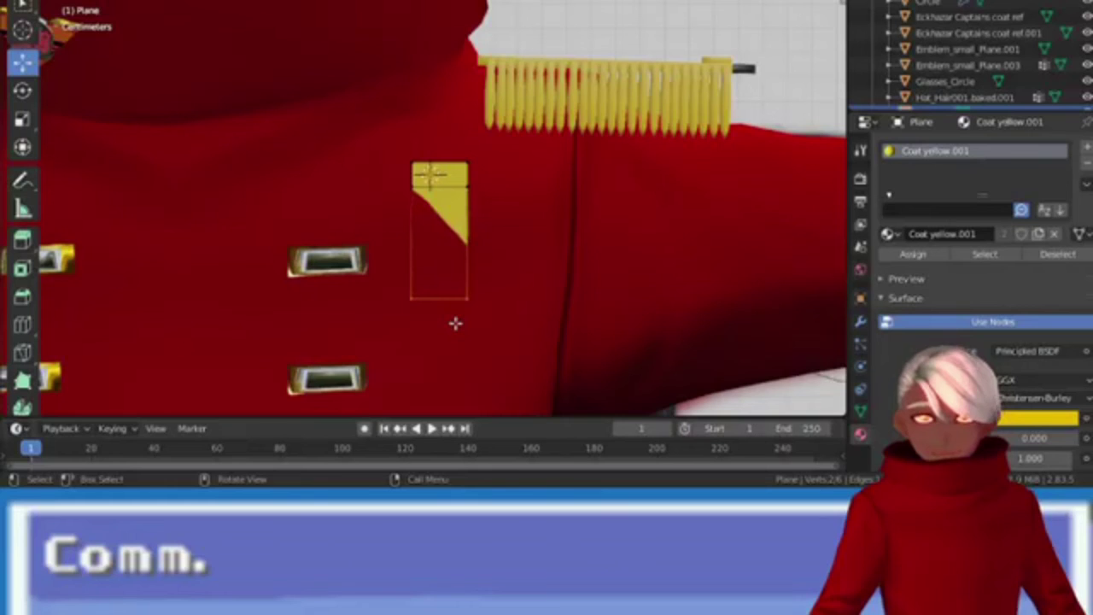
pyautogui.scroll(-2, 455, 323)
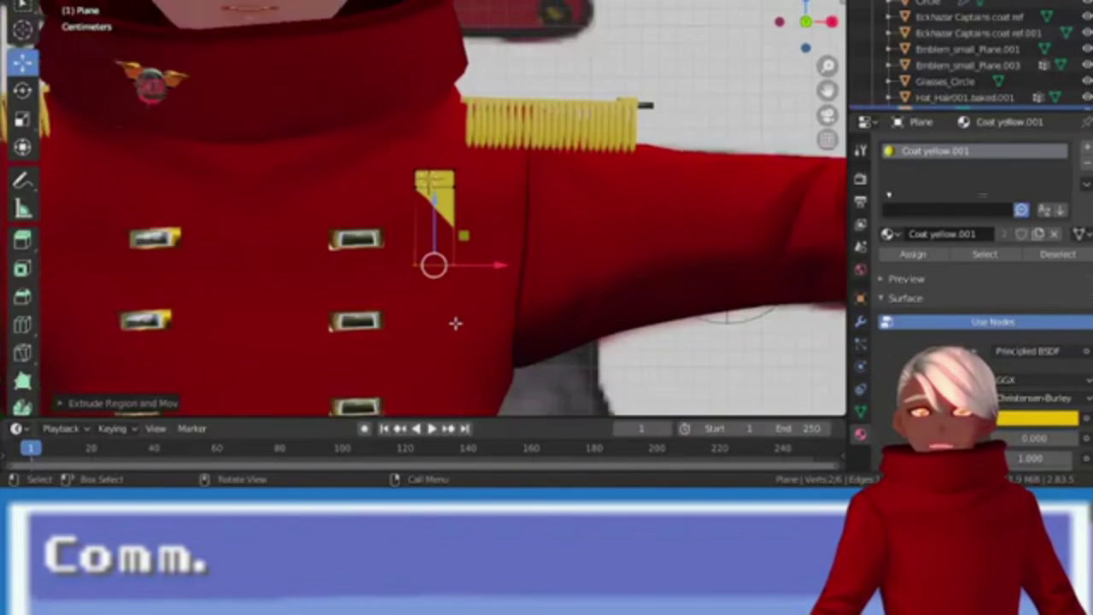
pyautogui.scroll(-8, 455, 323)
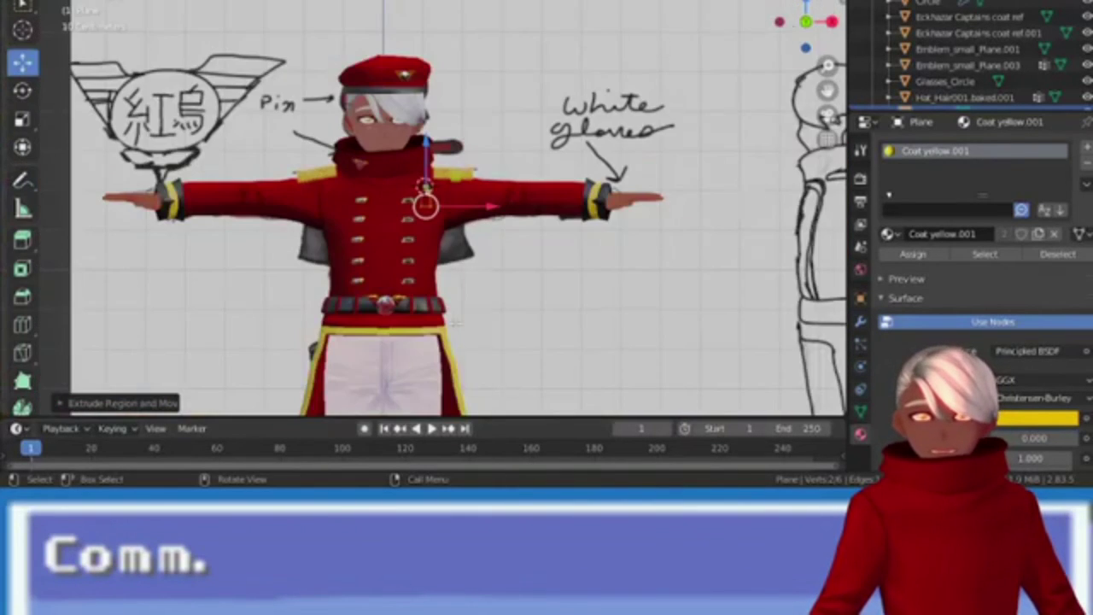
pyautogui.scroll(4, 455, 323)
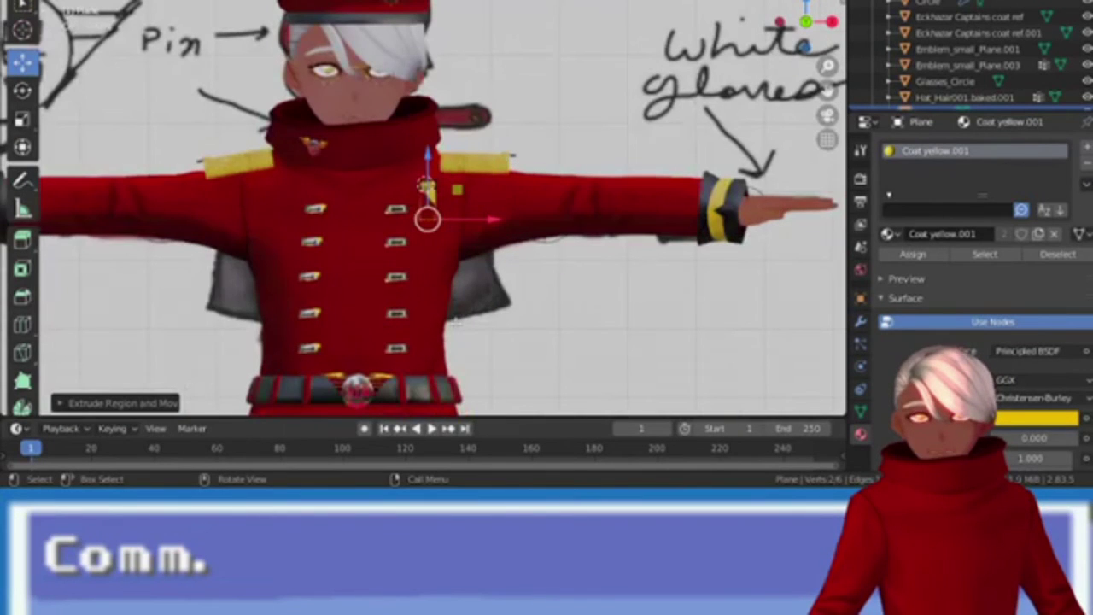